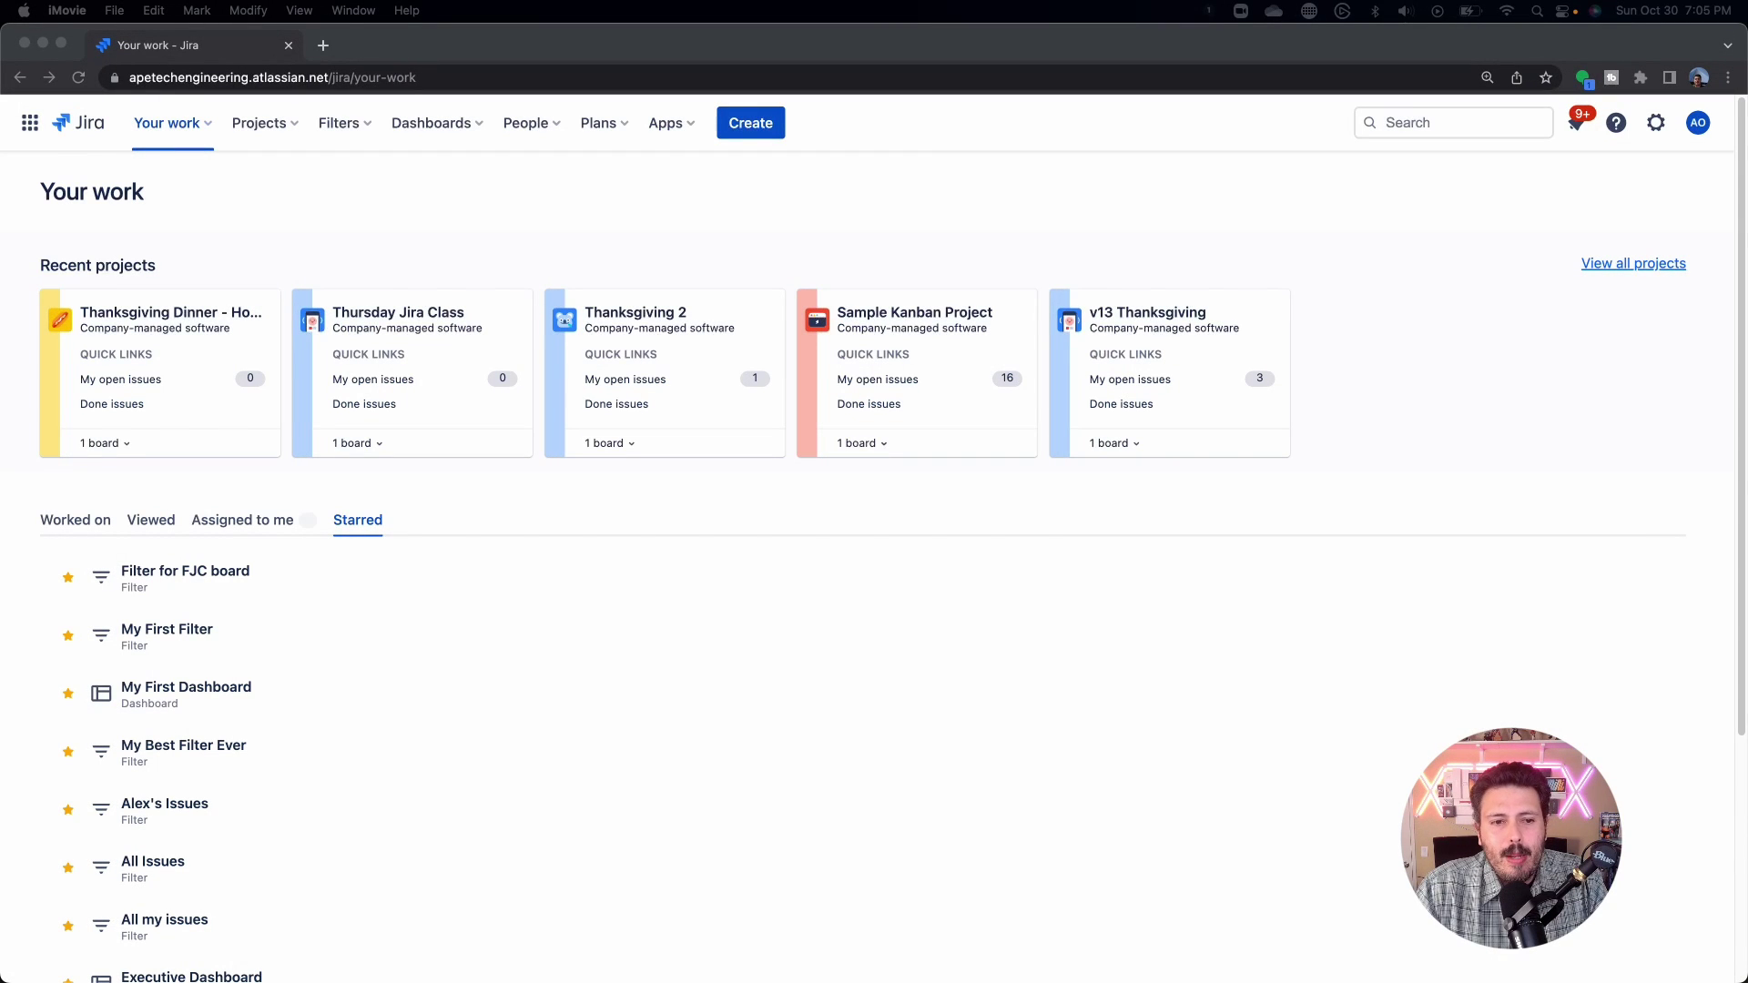
Open the Thanksgiving Dinner project's TURKEY board and its board switcher list
left_click(167, 315)
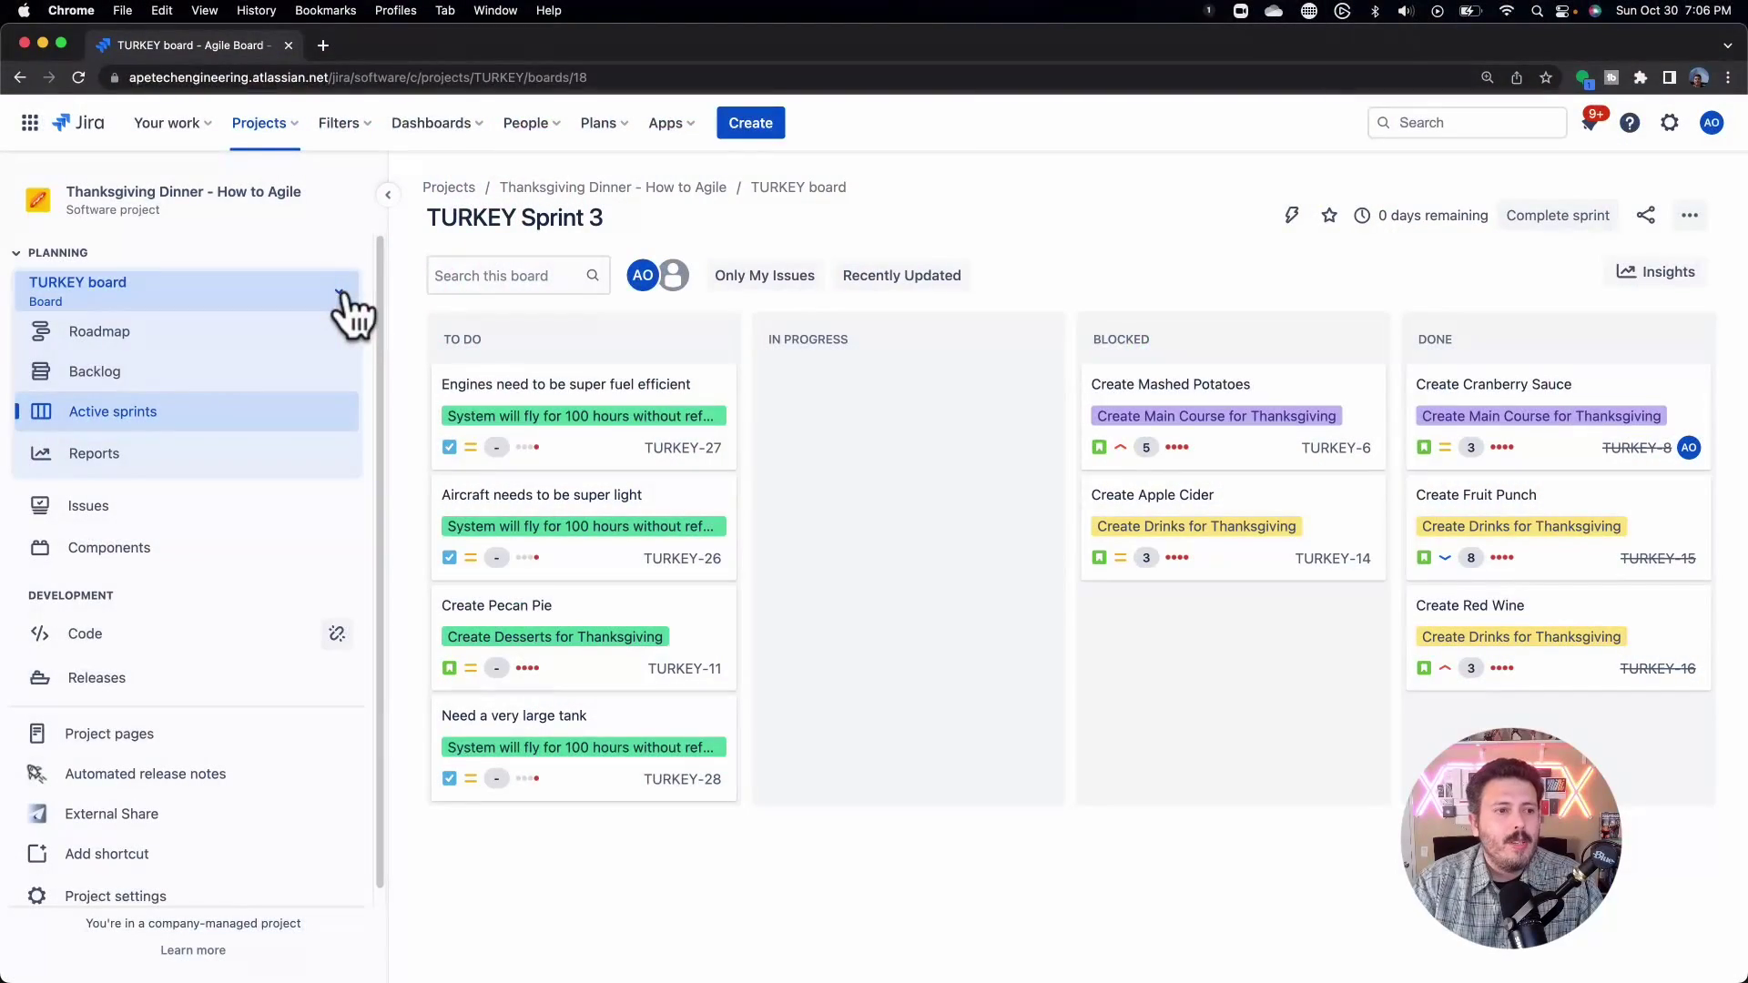
left_click(342, 293)
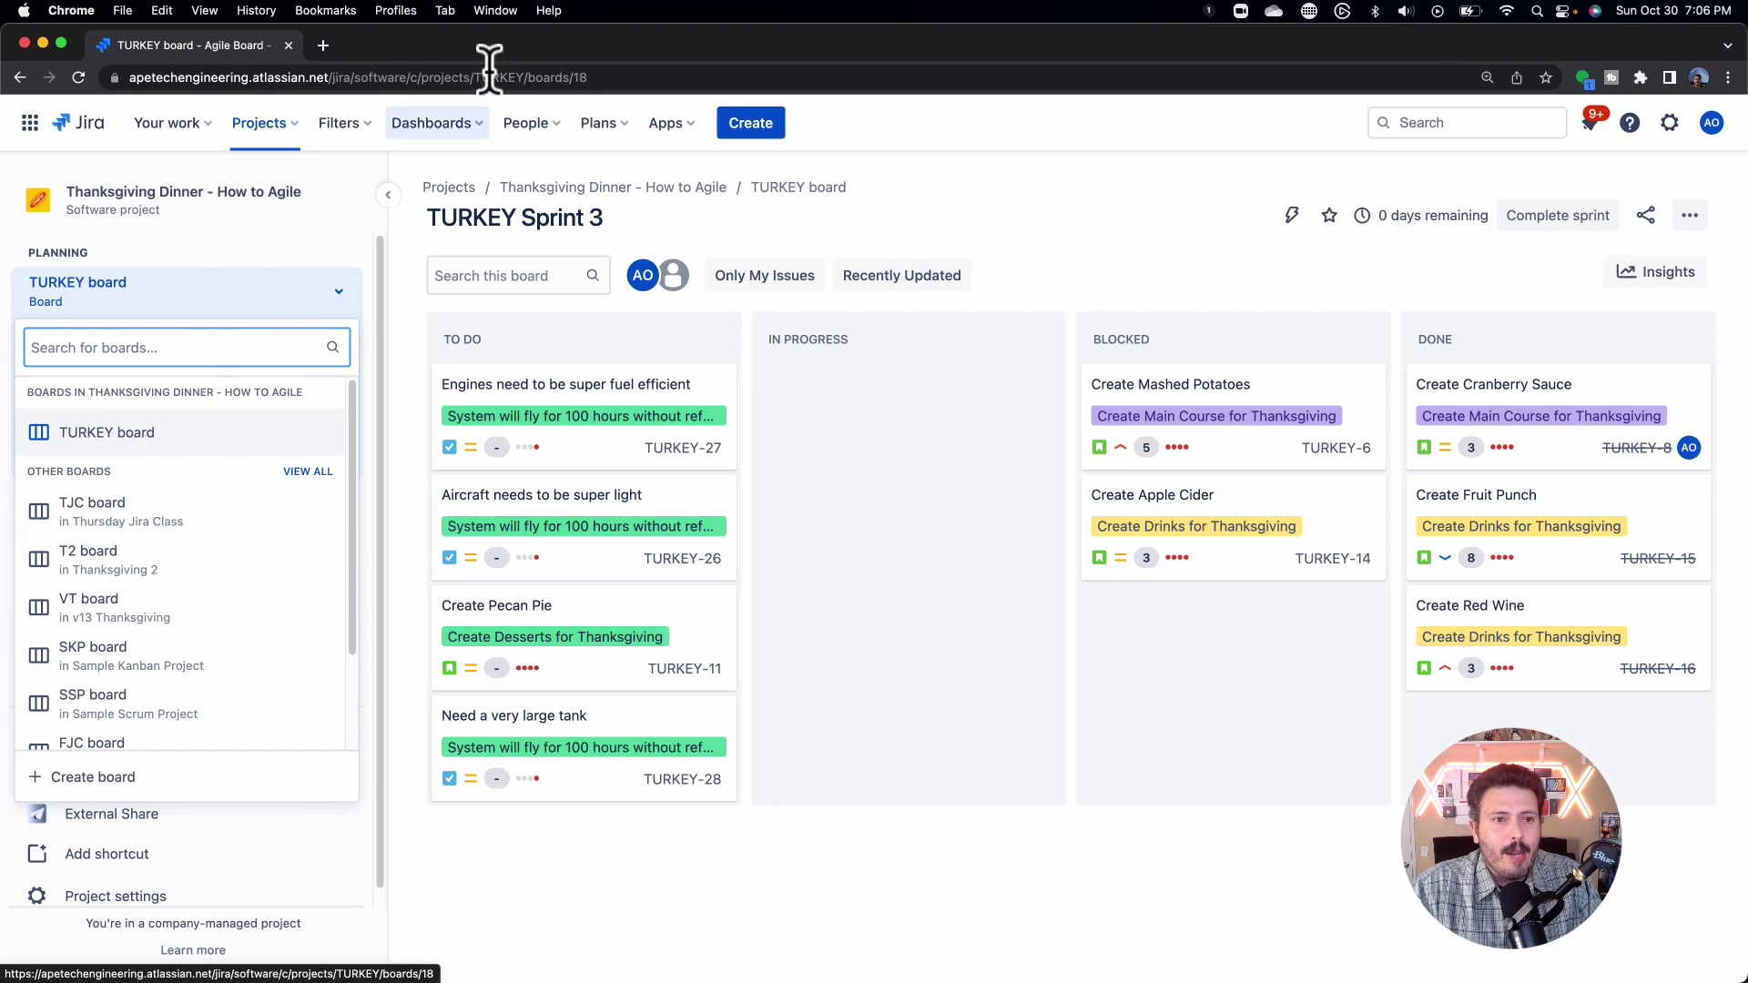
Go to the all-boards page by changing the URL path after /jira/ to 'boards'
left_click(590, 78)
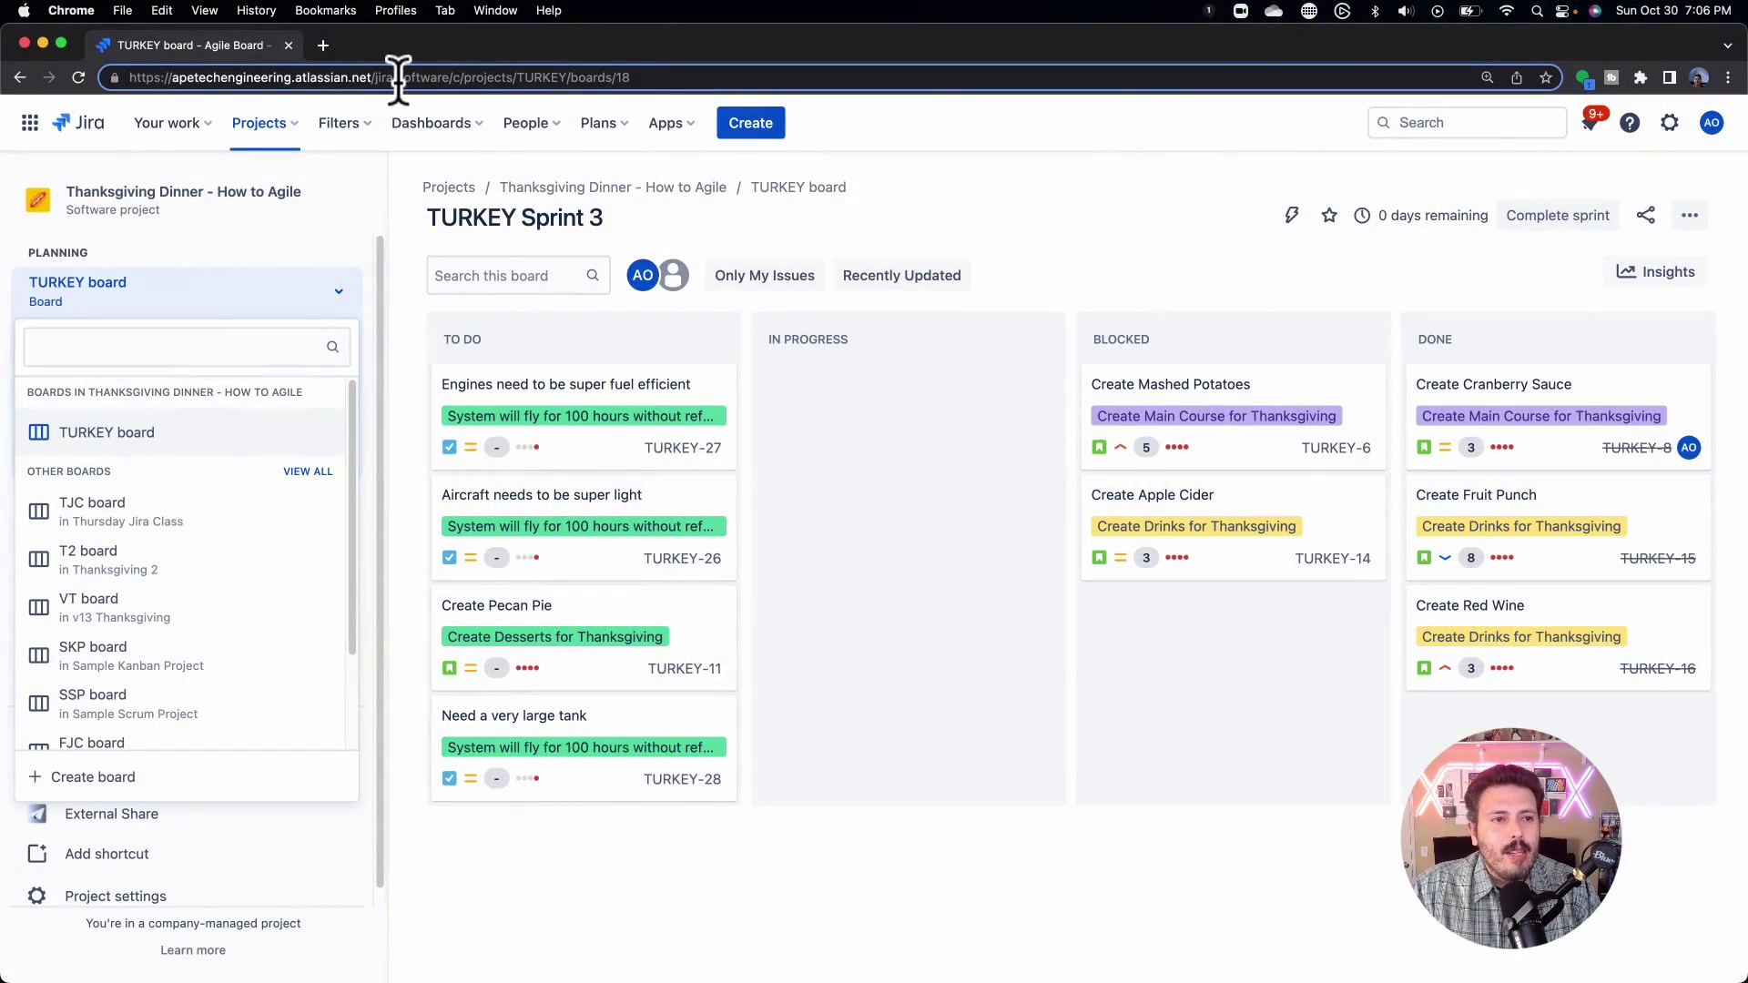
left_click_drag(397, 80, 743, 82)
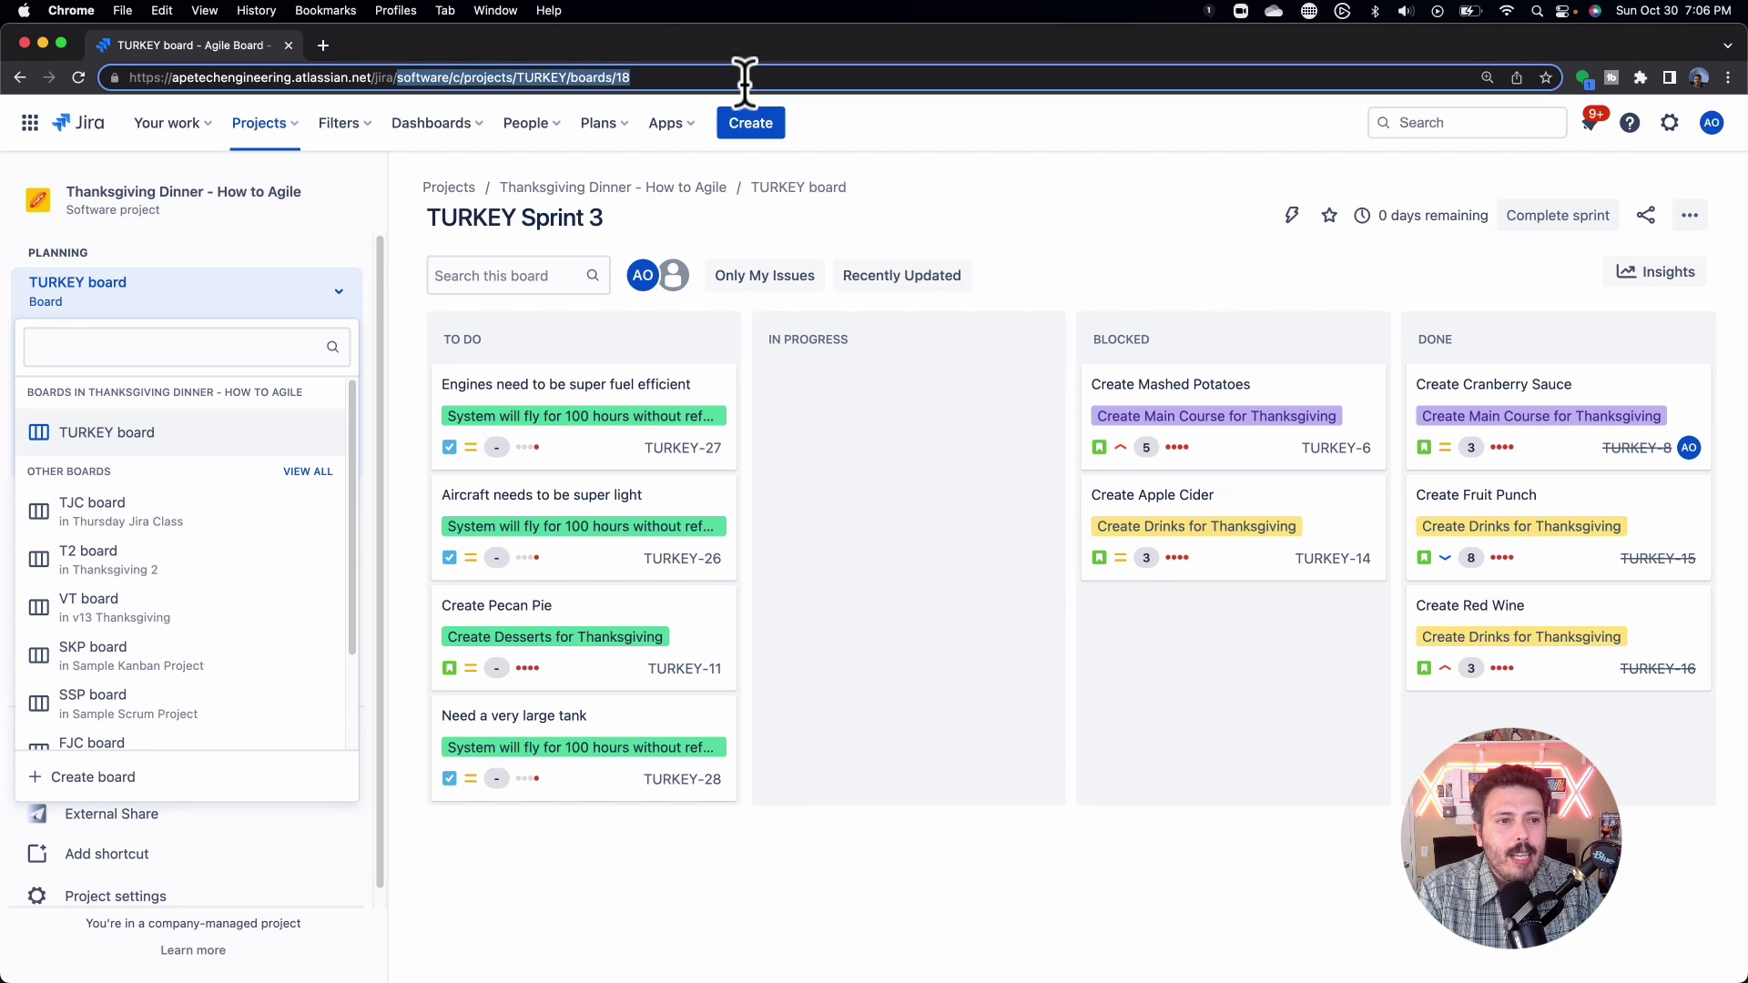
key("BackSpace")
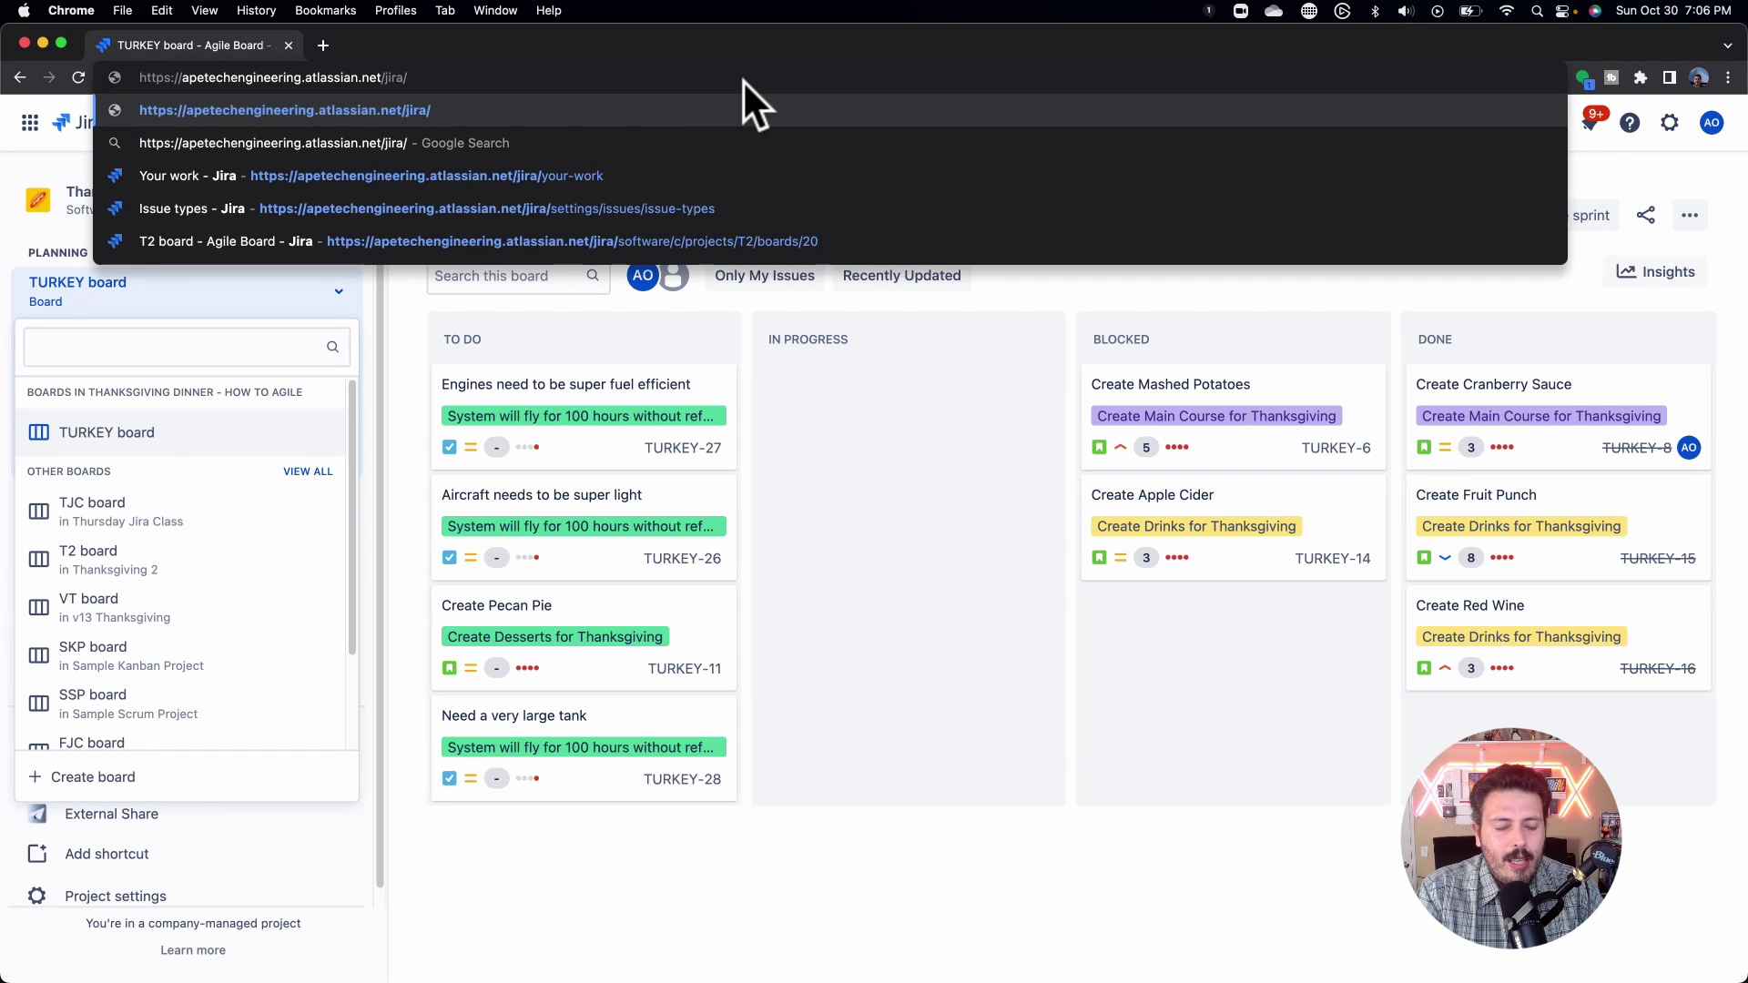
type("boards")
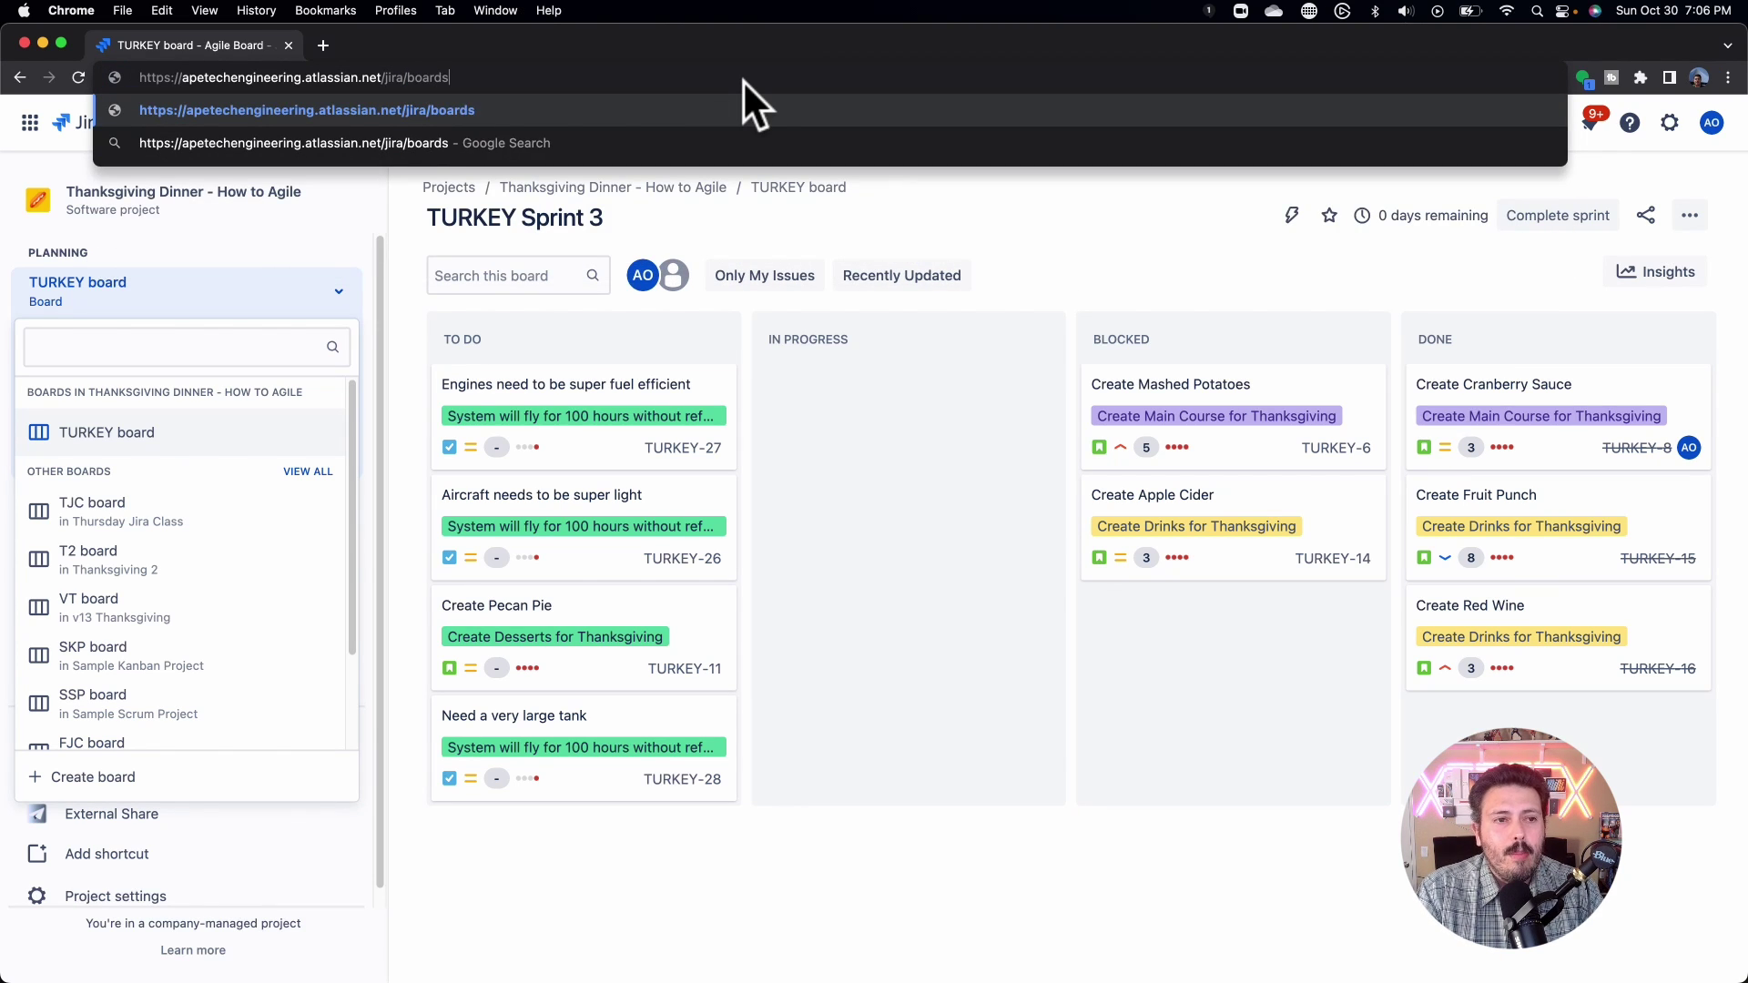
key("Return")
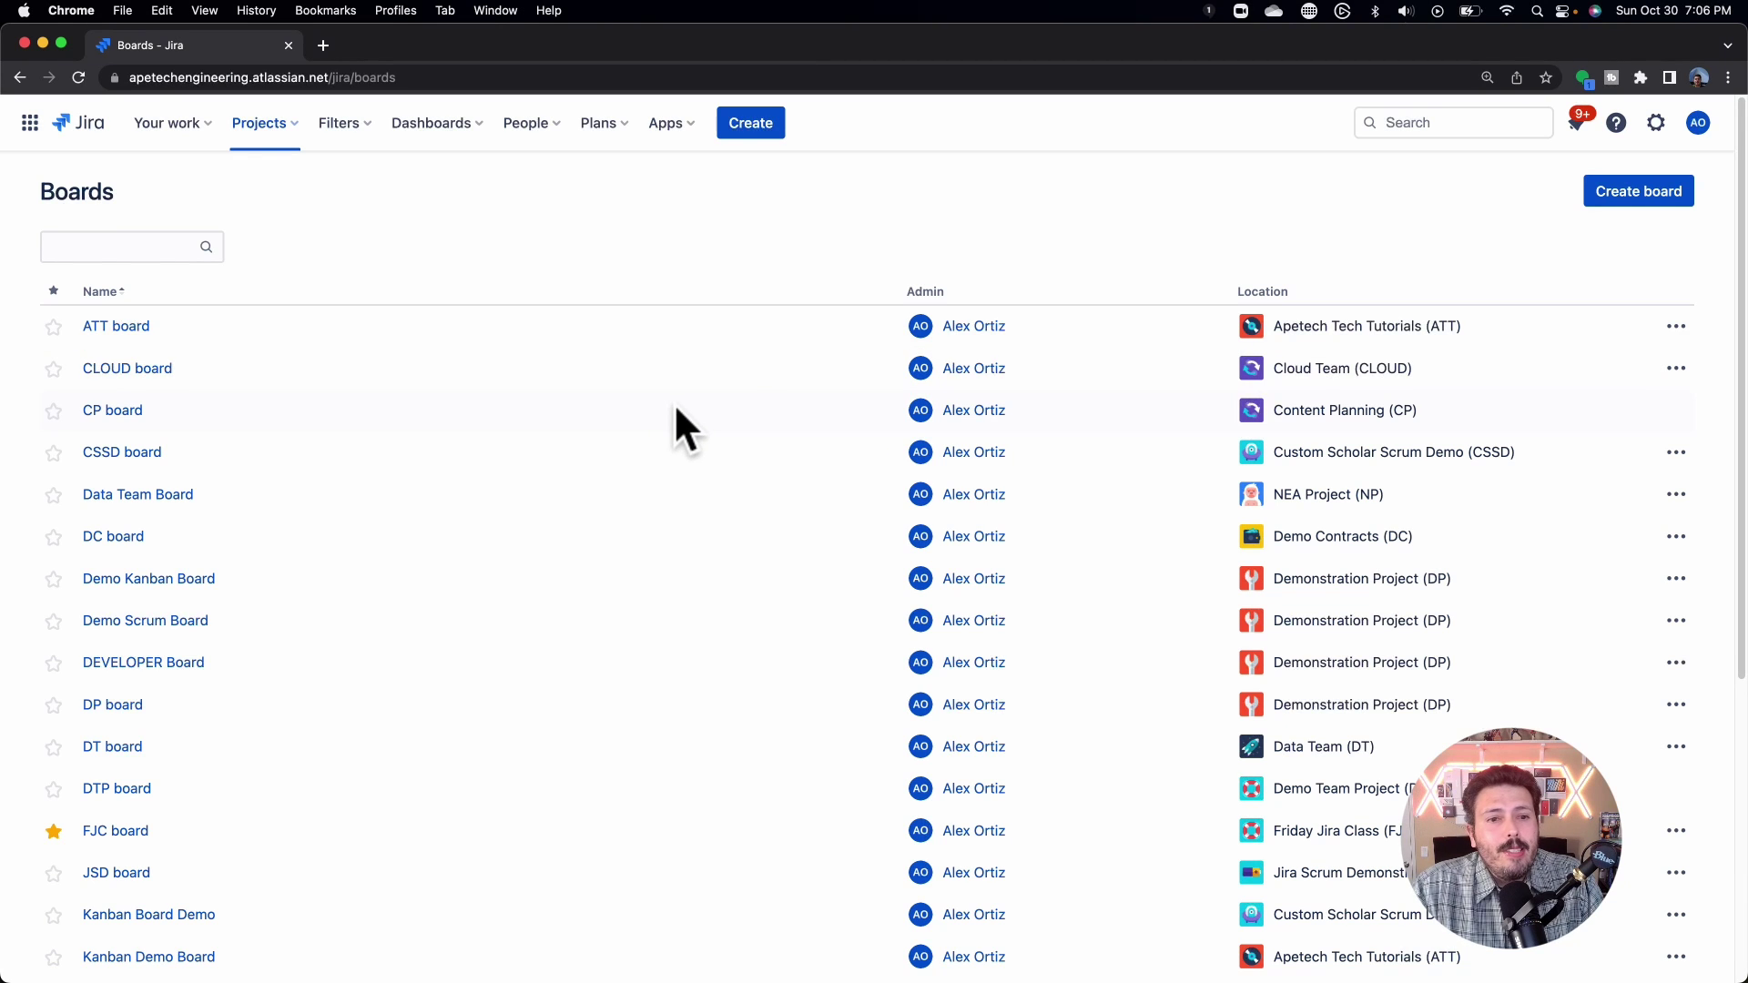
Search the Boards list for 'turkey' so only the TURKEY board remains
scroll(673, 402, "down", 5)
scroll(674, 402, "up", 5)
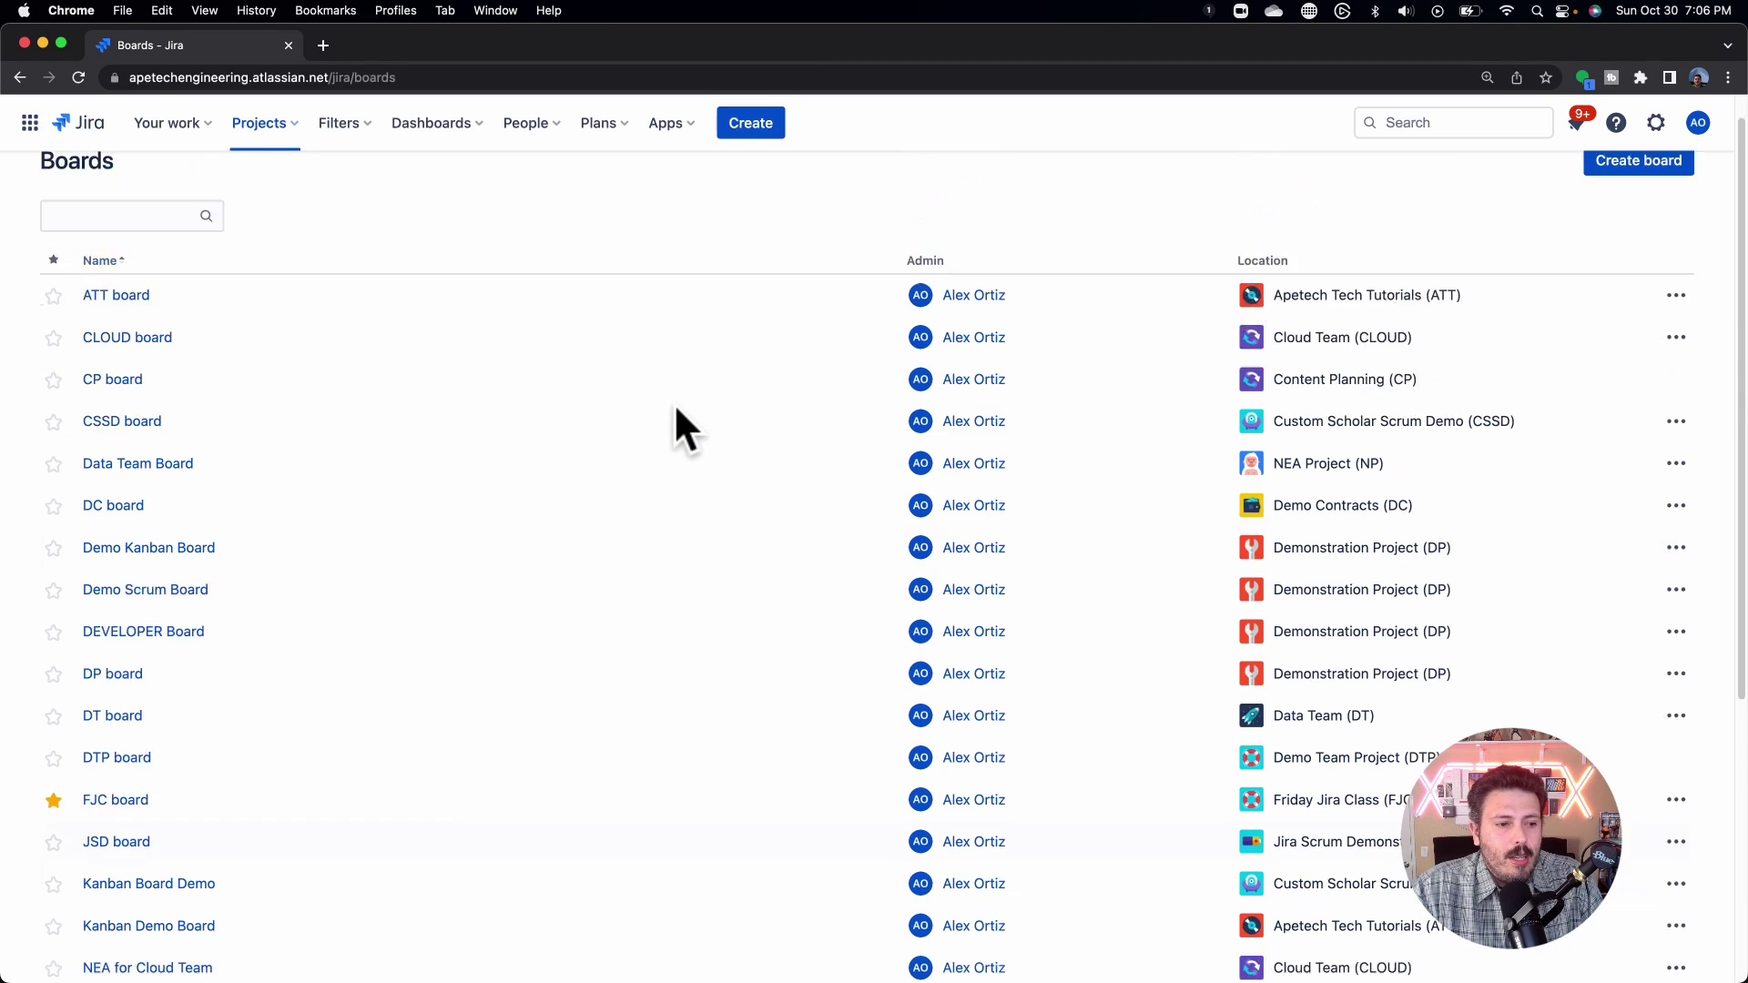
left_click(97, 244)
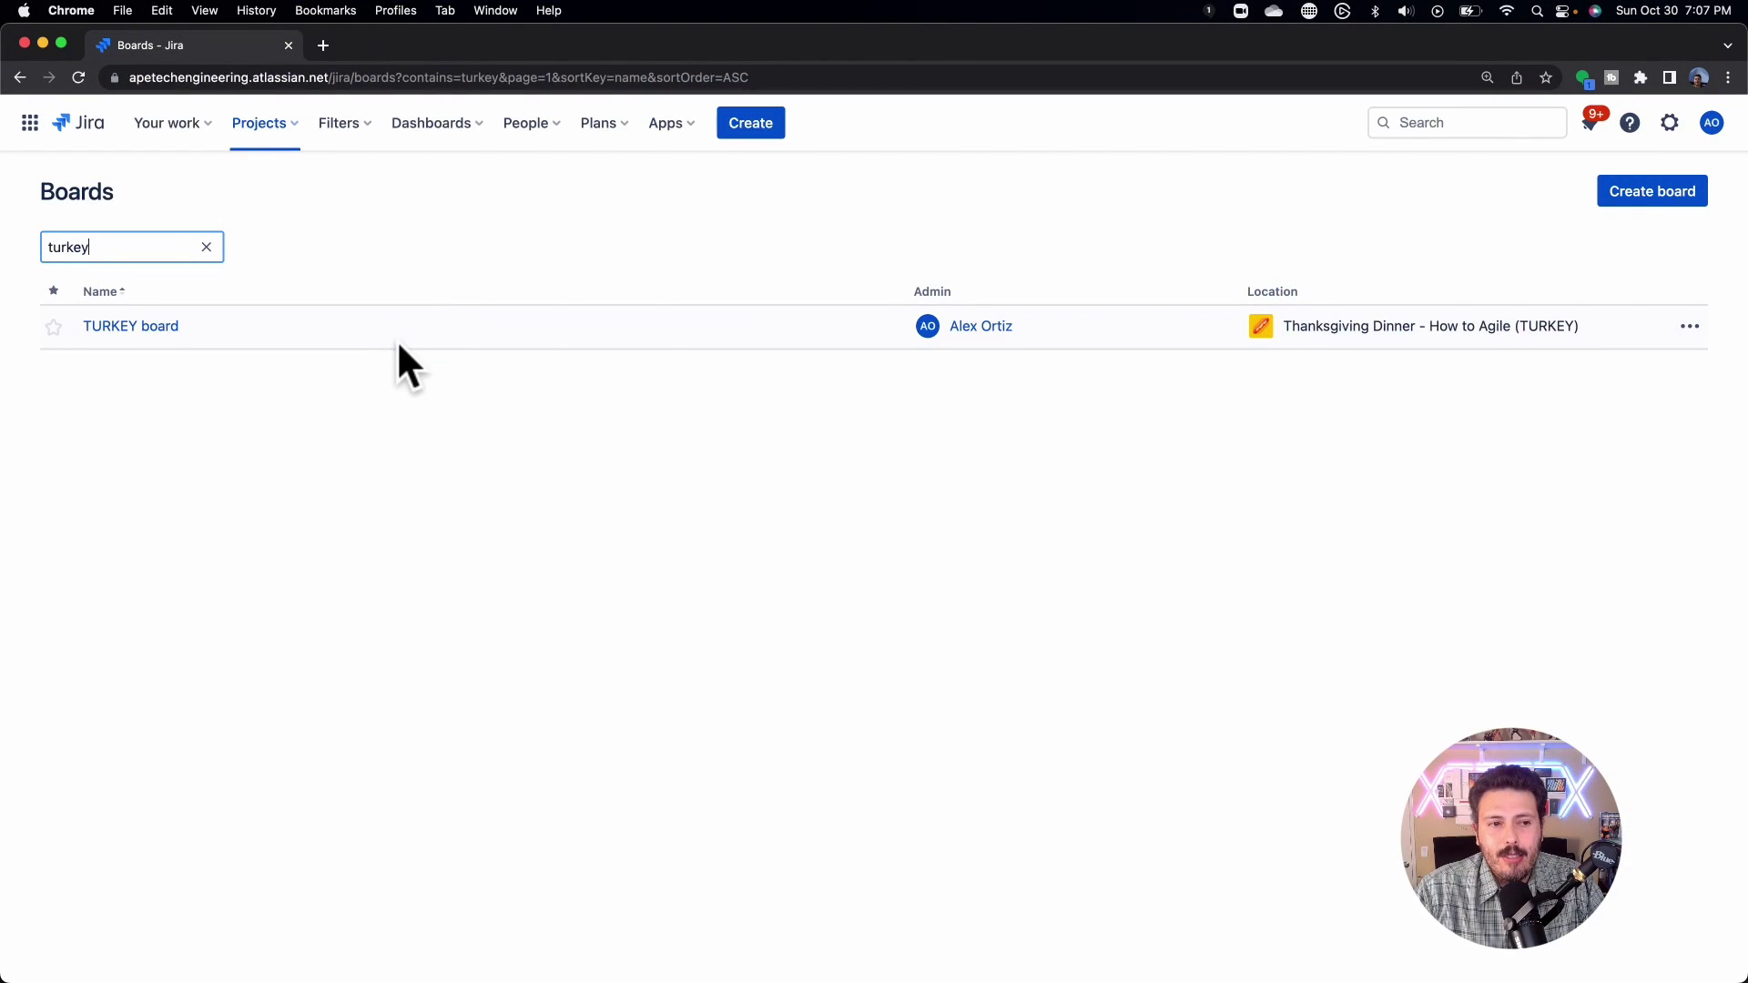
Copy the TURKEY board to create 'Copy of TURKEY board'
left_click(1689, 328)
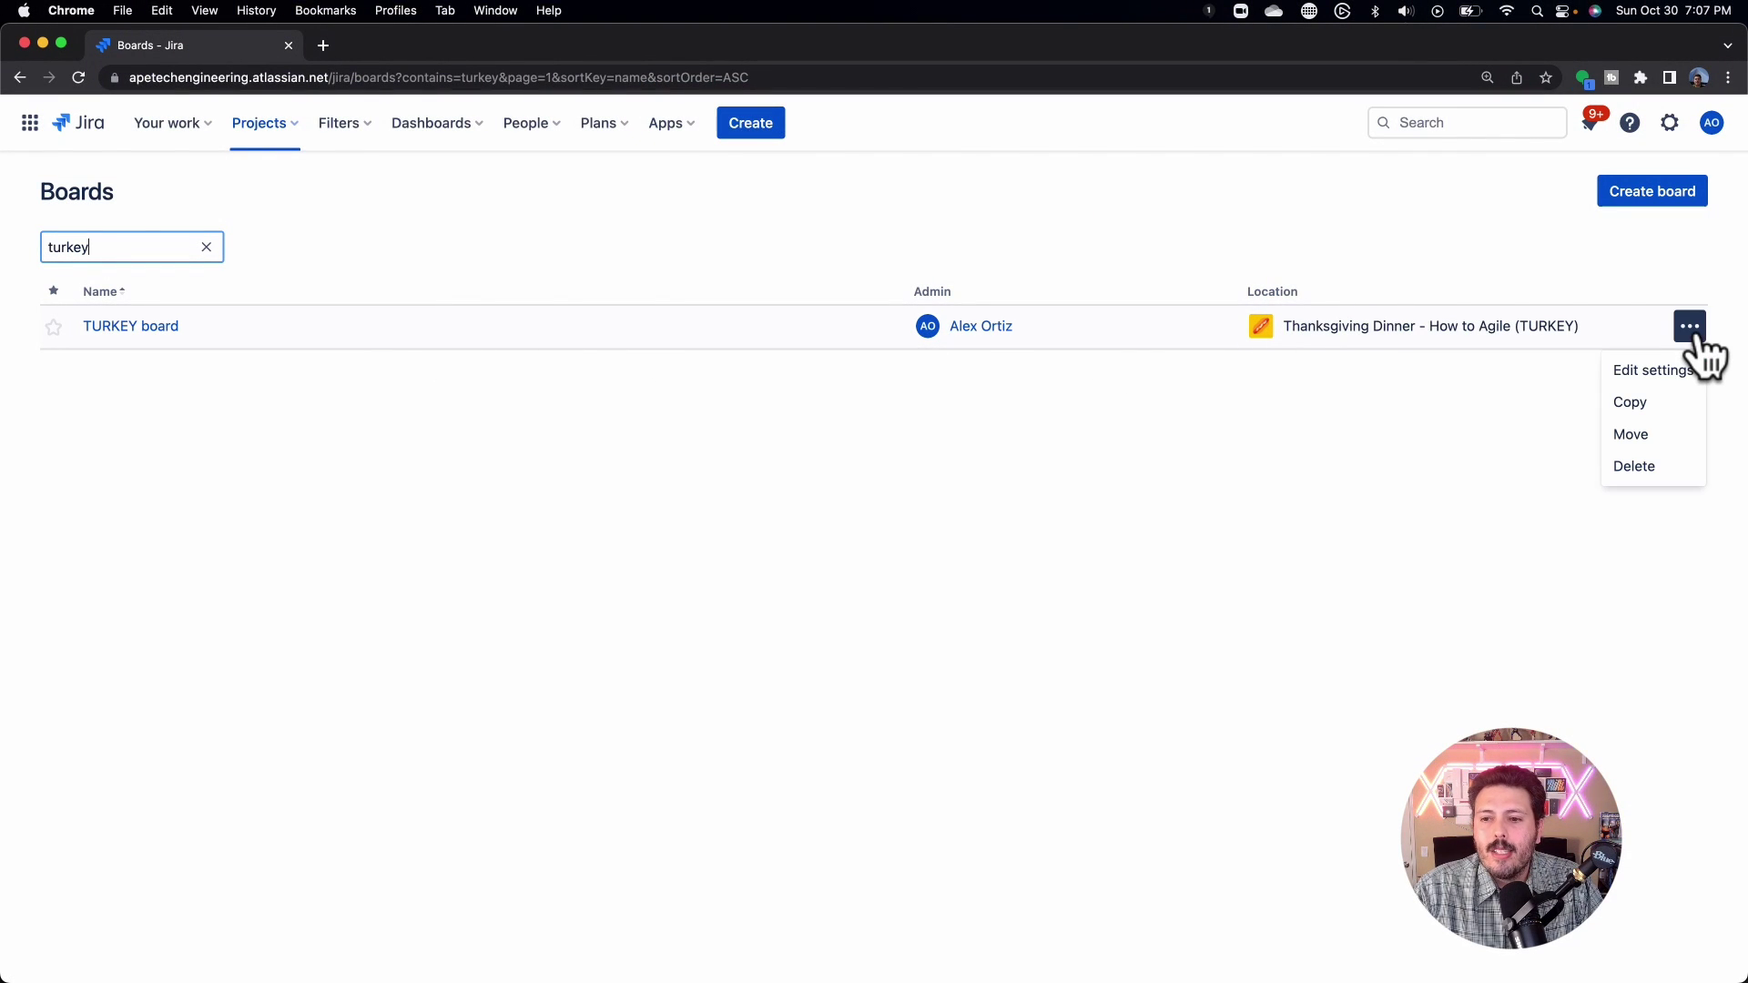
left_click(1628, 402)
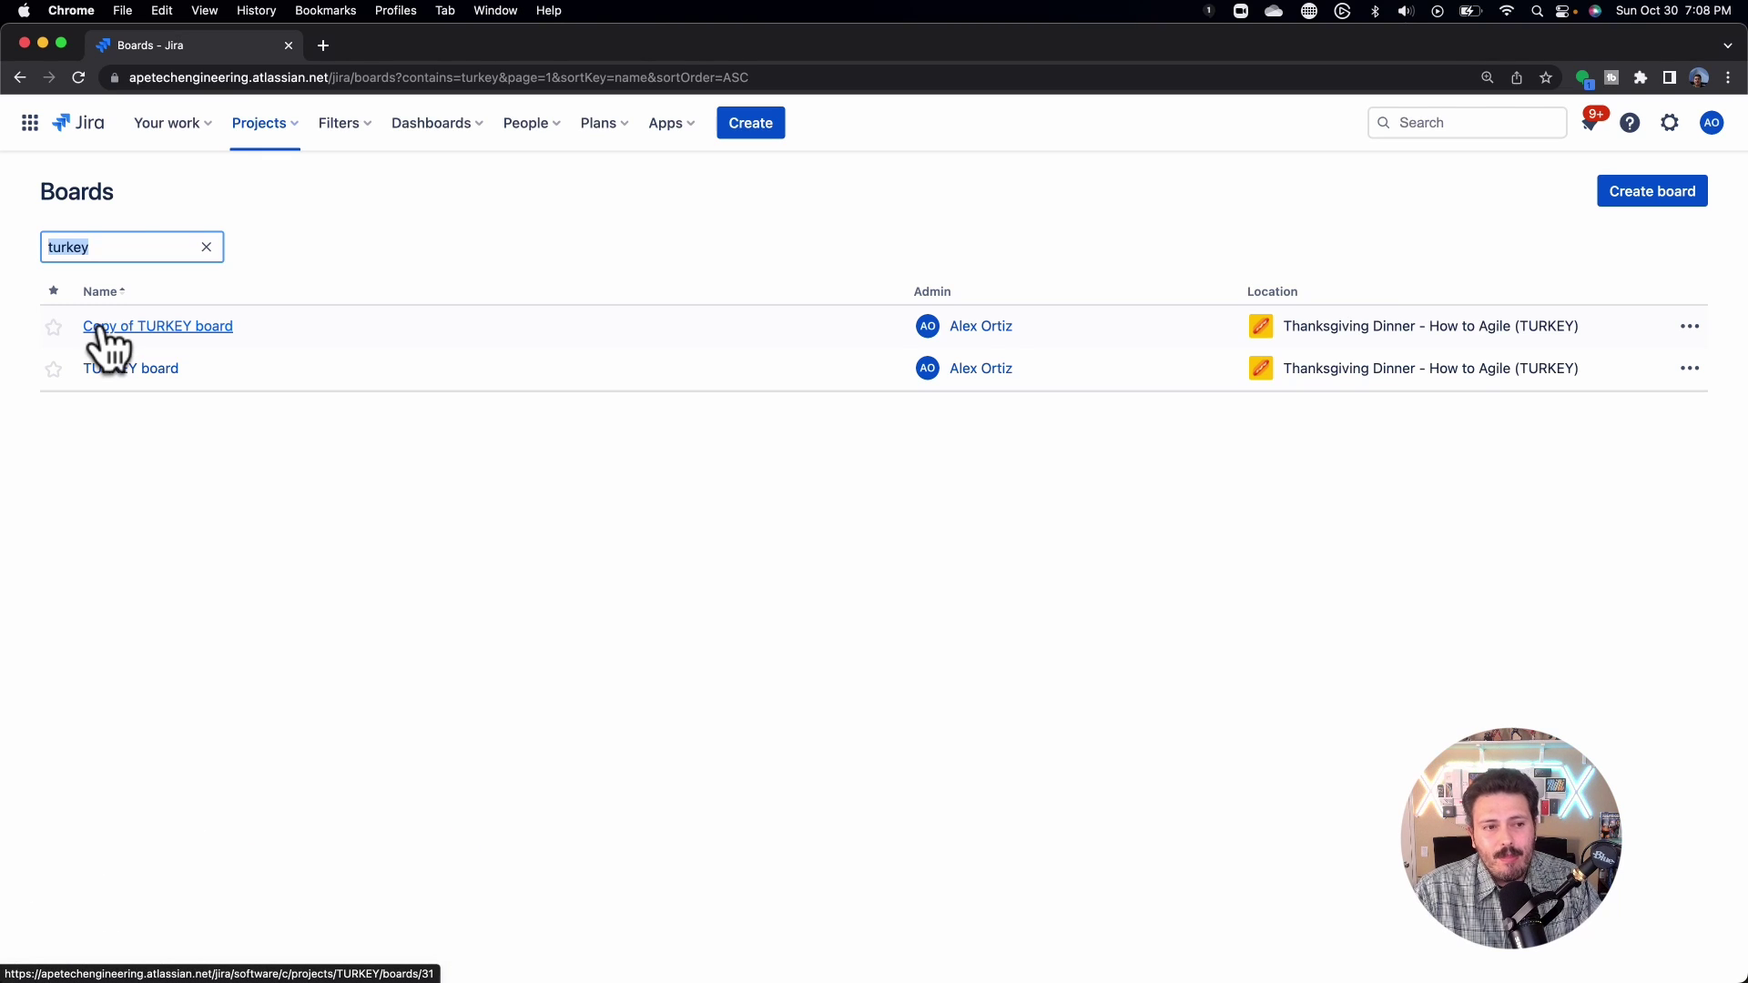
Rename 'Copy of TURKEY board' to 'Ham board' in its General settings and save
left_click(1682, 330)
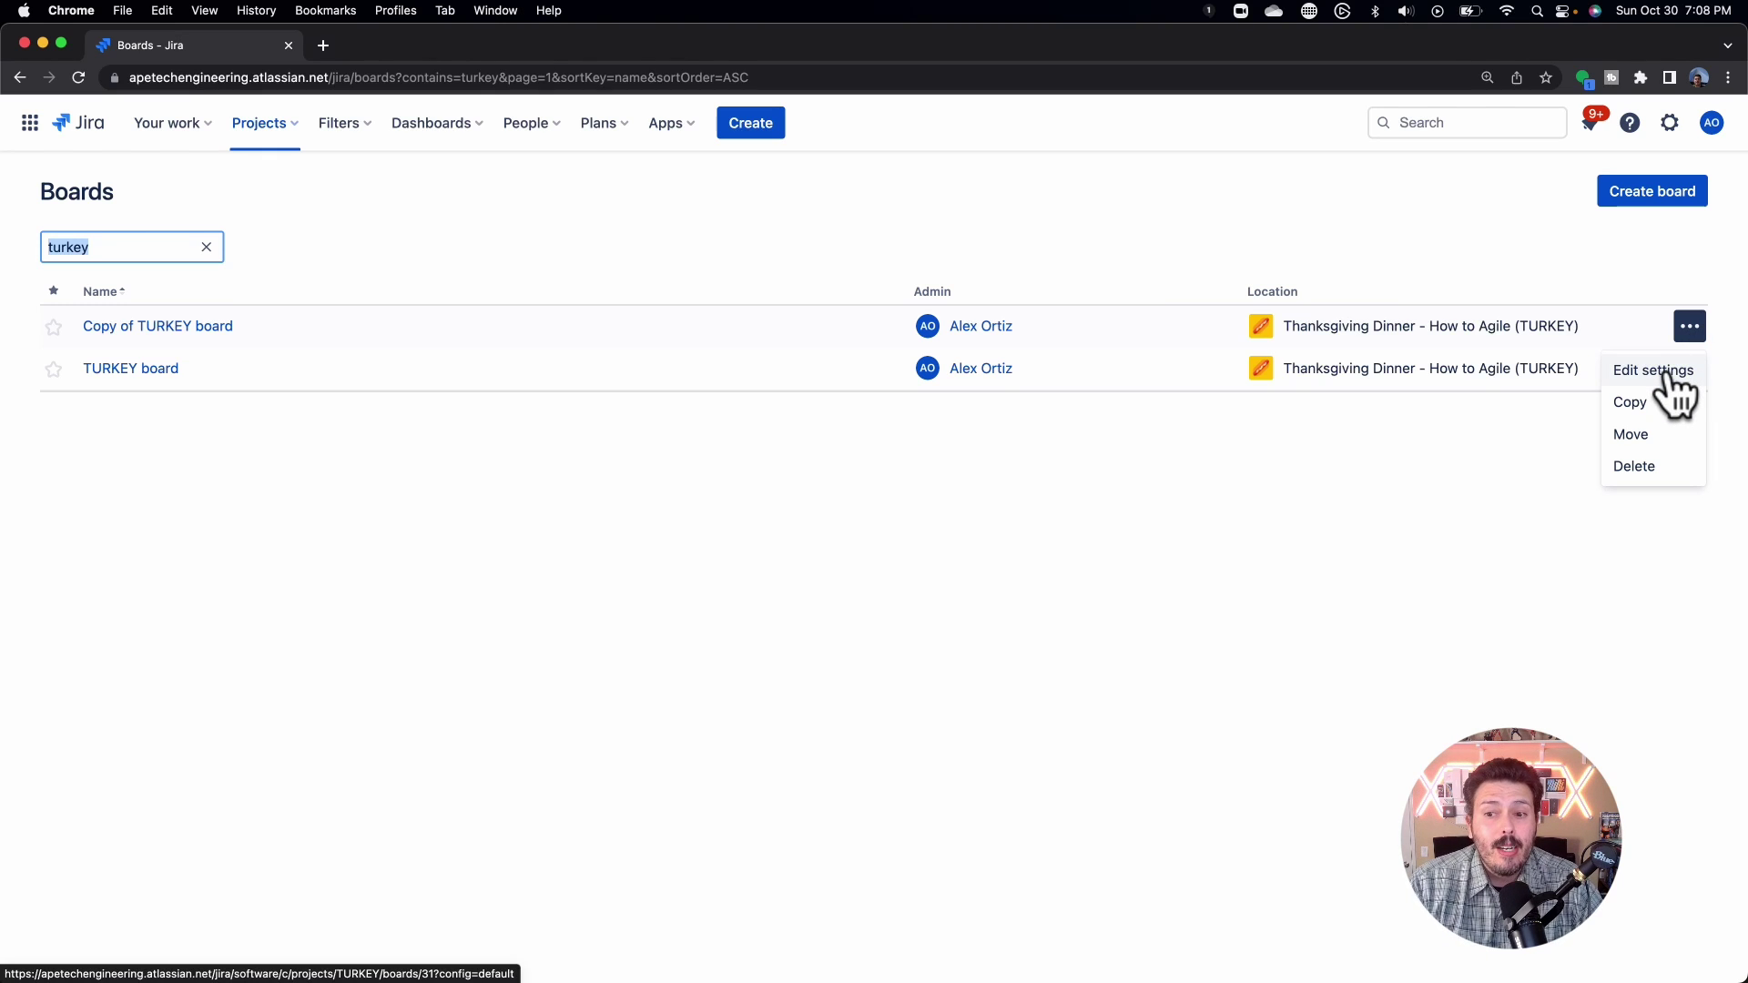
left_click(1668, 369)
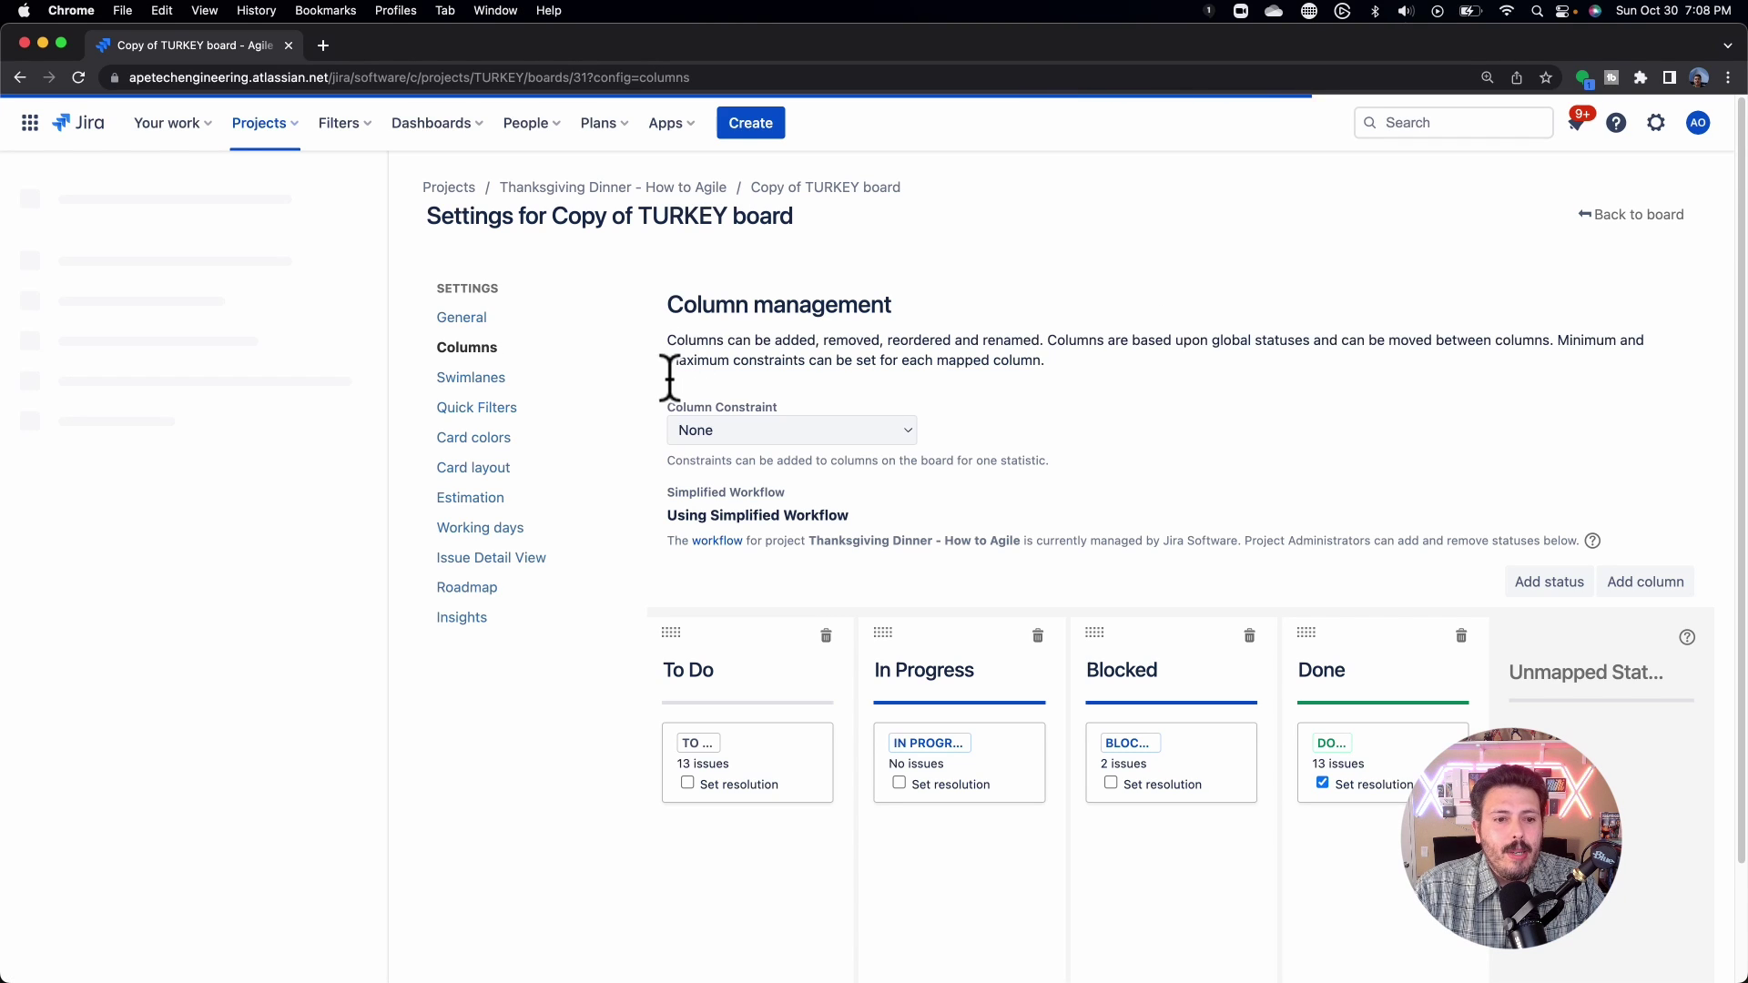
left_click(466, 335)
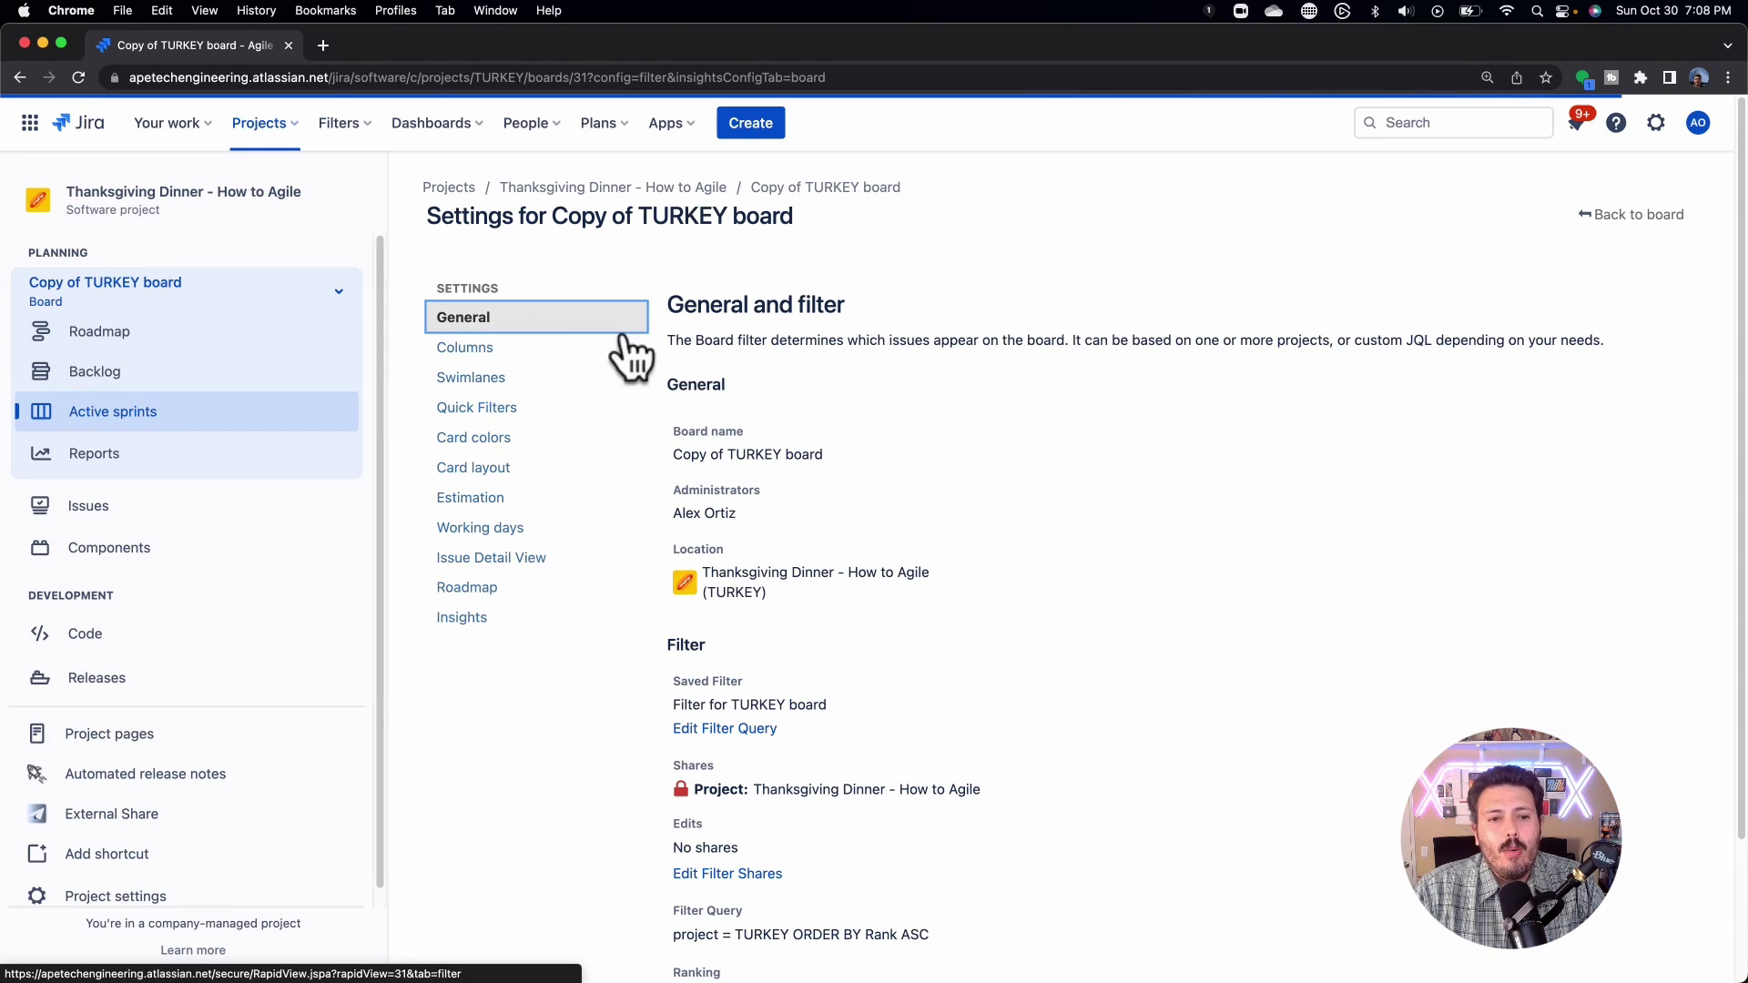
left_click(701, 462)
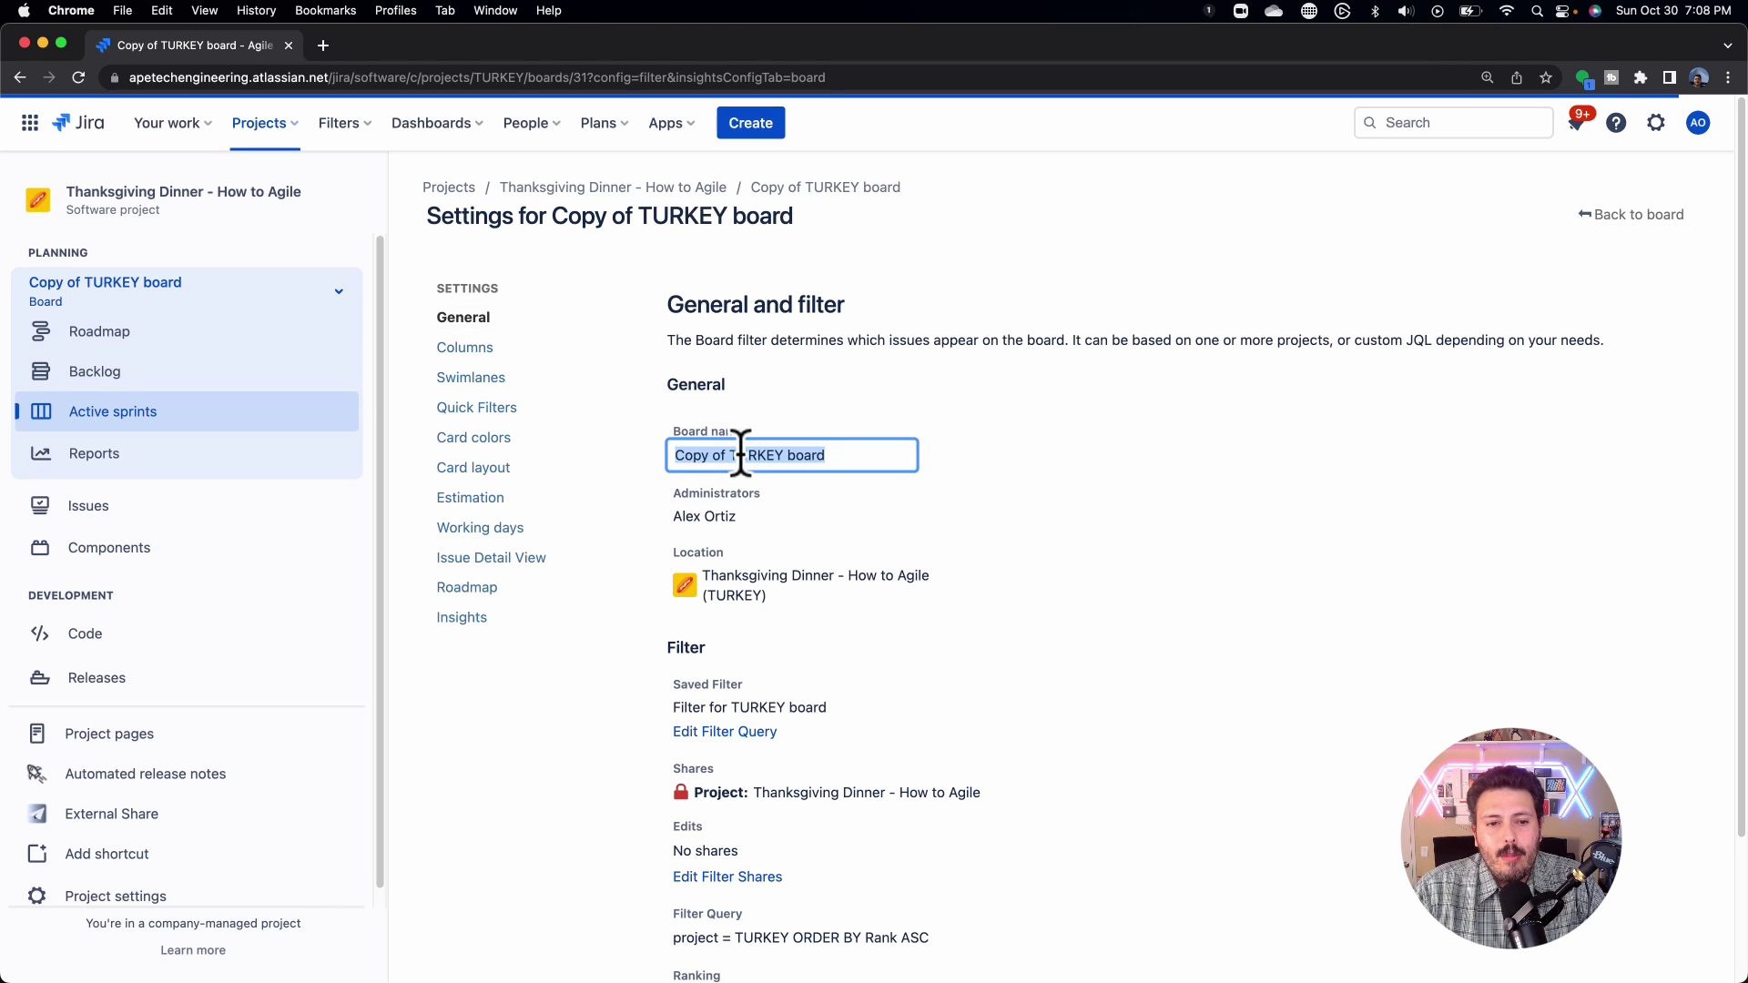
left_click(728, 456)
left_click_drag(784, 455, 631, 448)
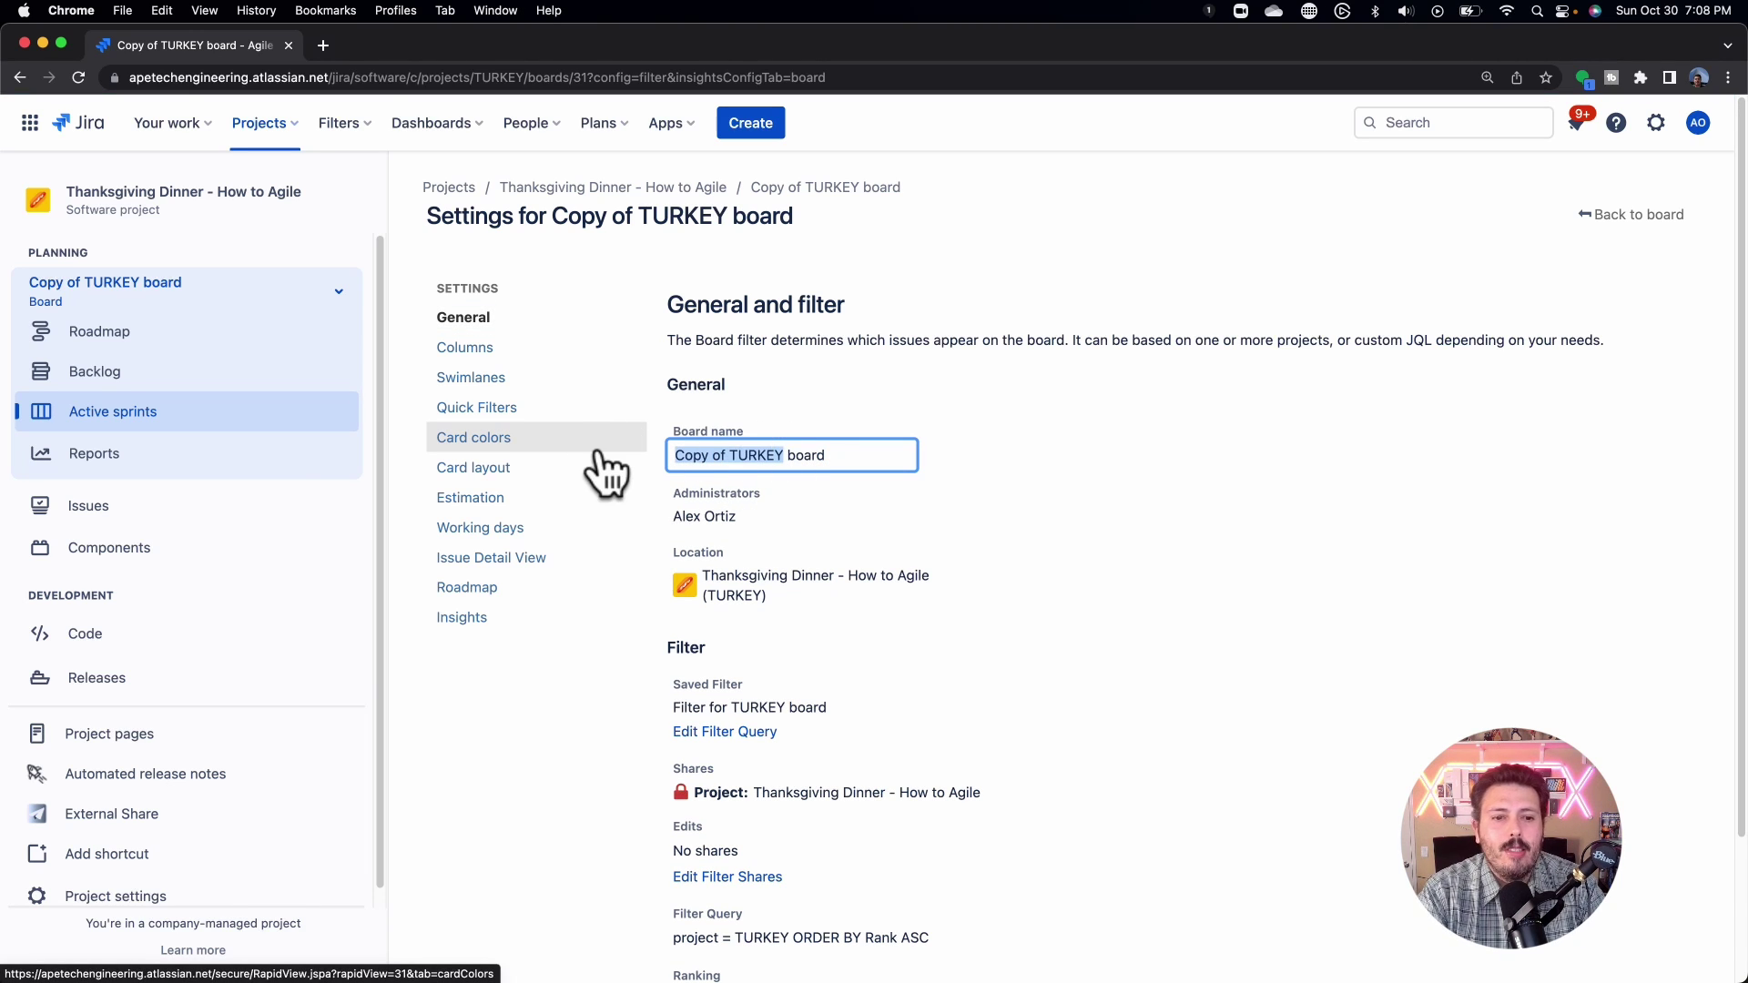
type("Ham")
left_click(1325, 546)
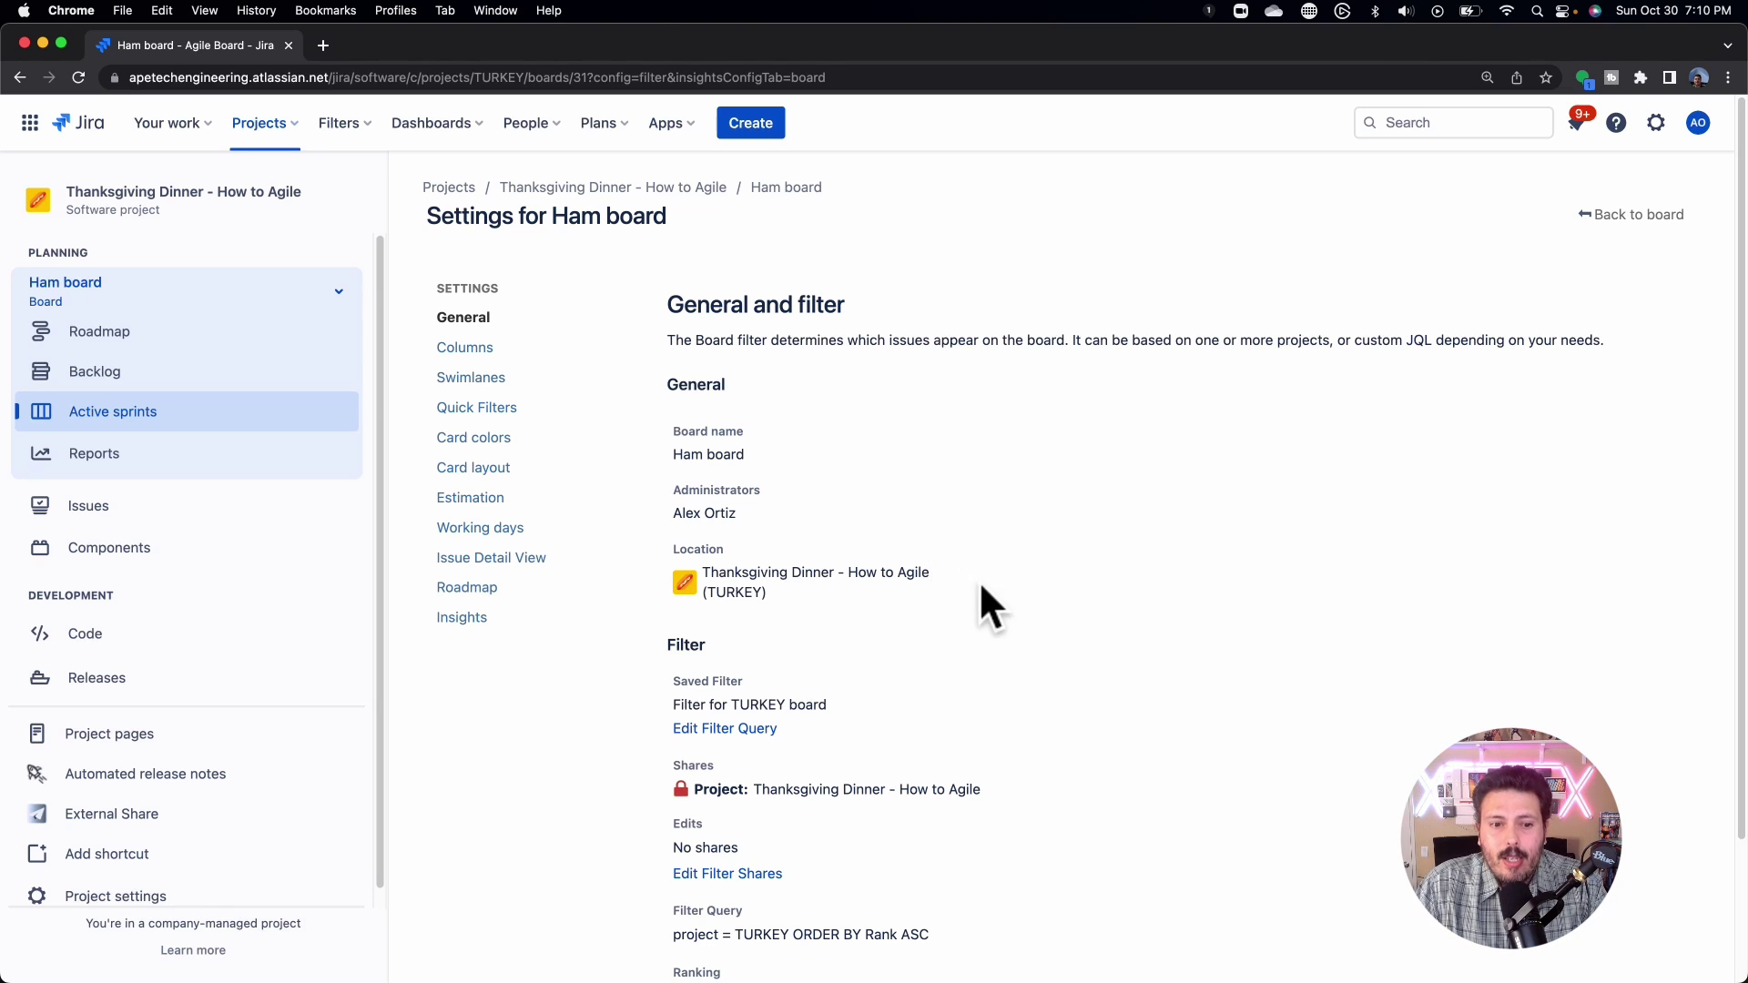
Change the Ham board's location to the Thanksgiving 2 (T2) project
left_click(794, 579)
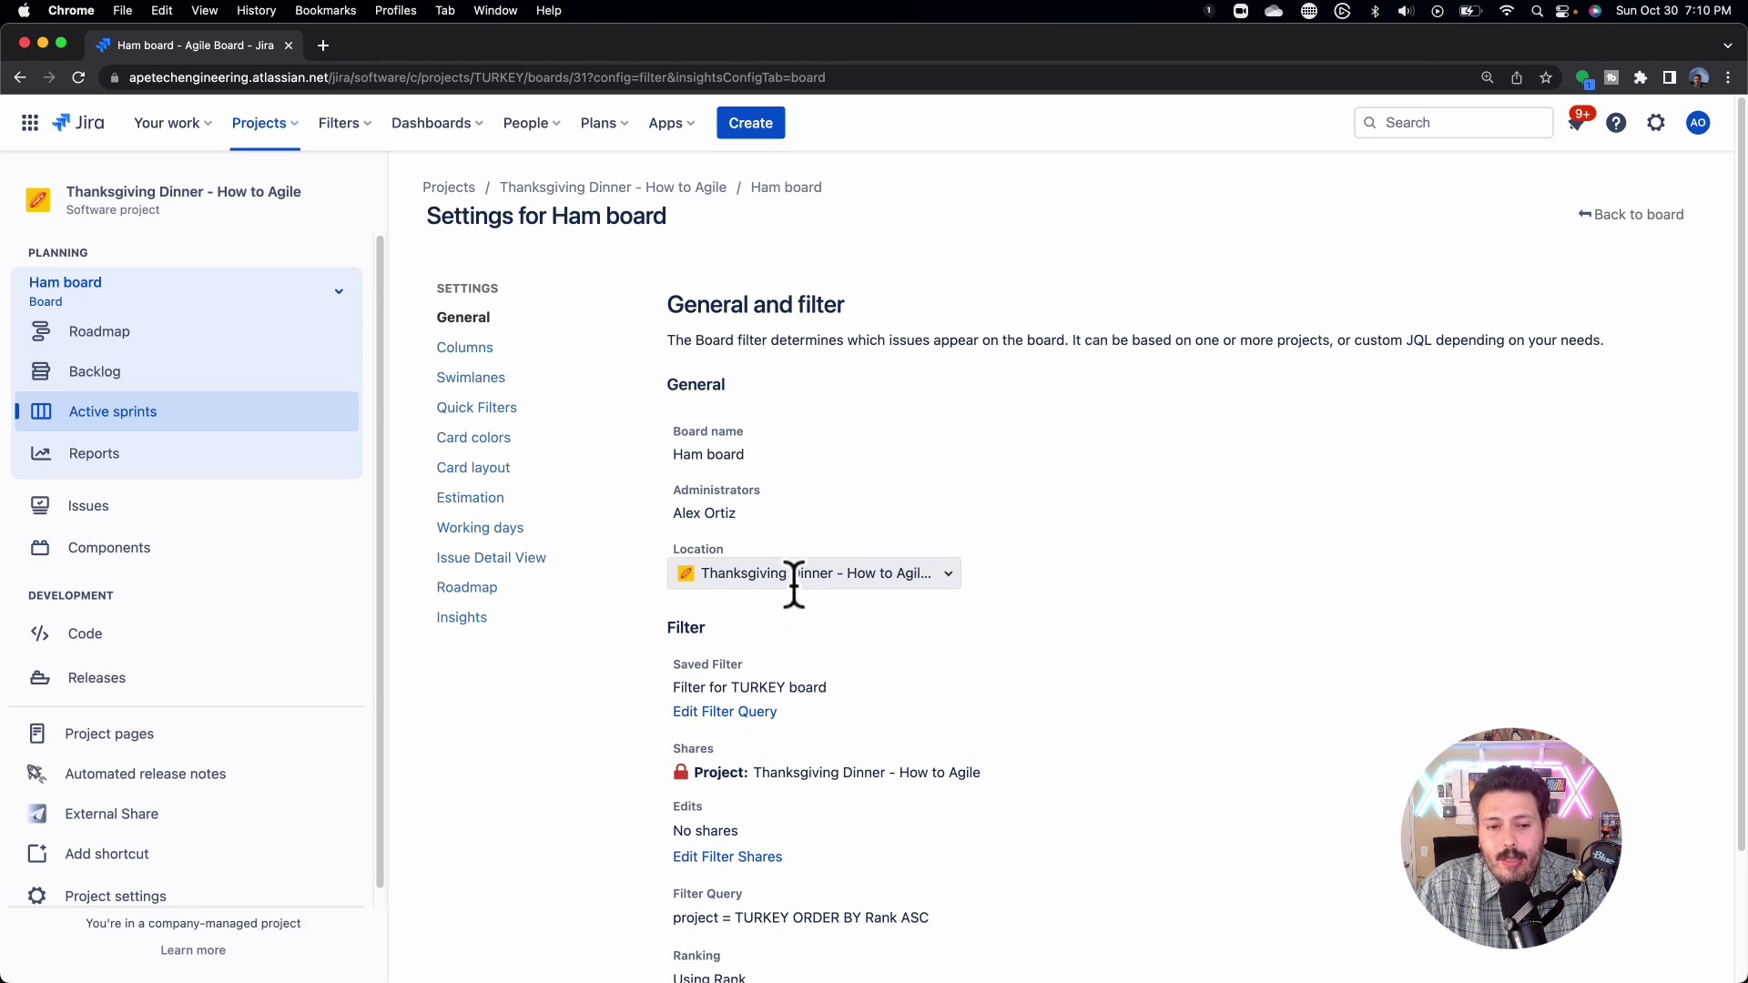
left_click(952, 574)
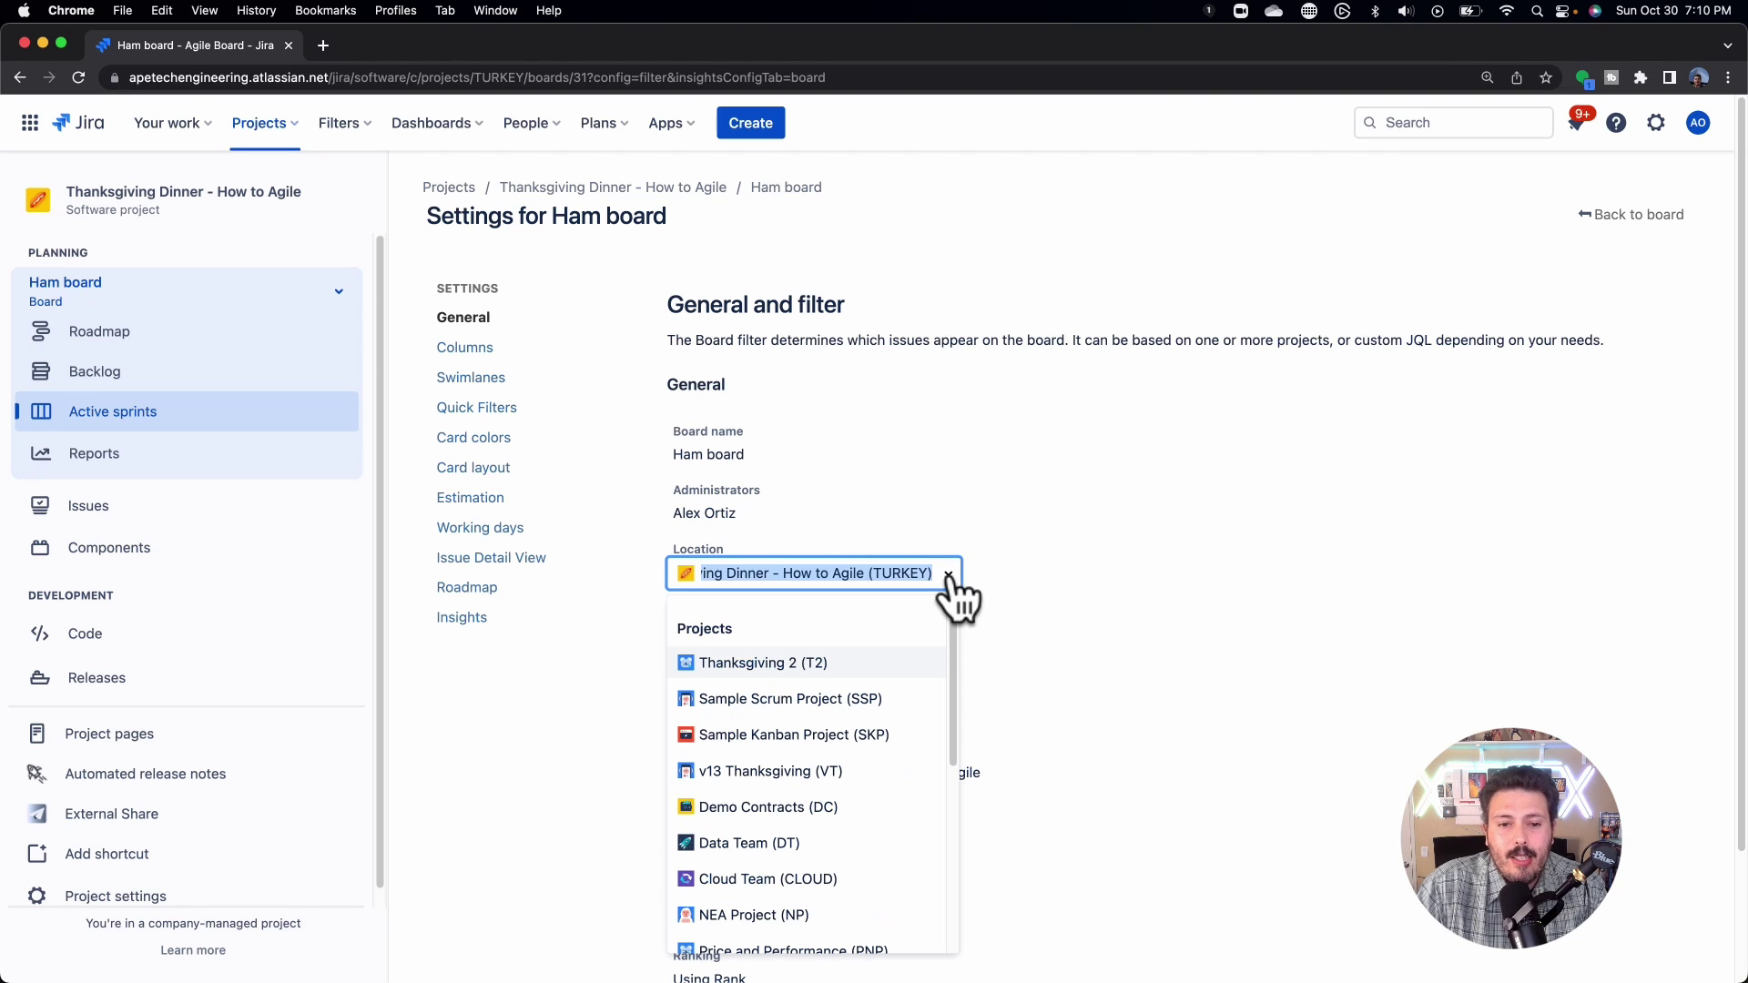
left_click(734, 668)
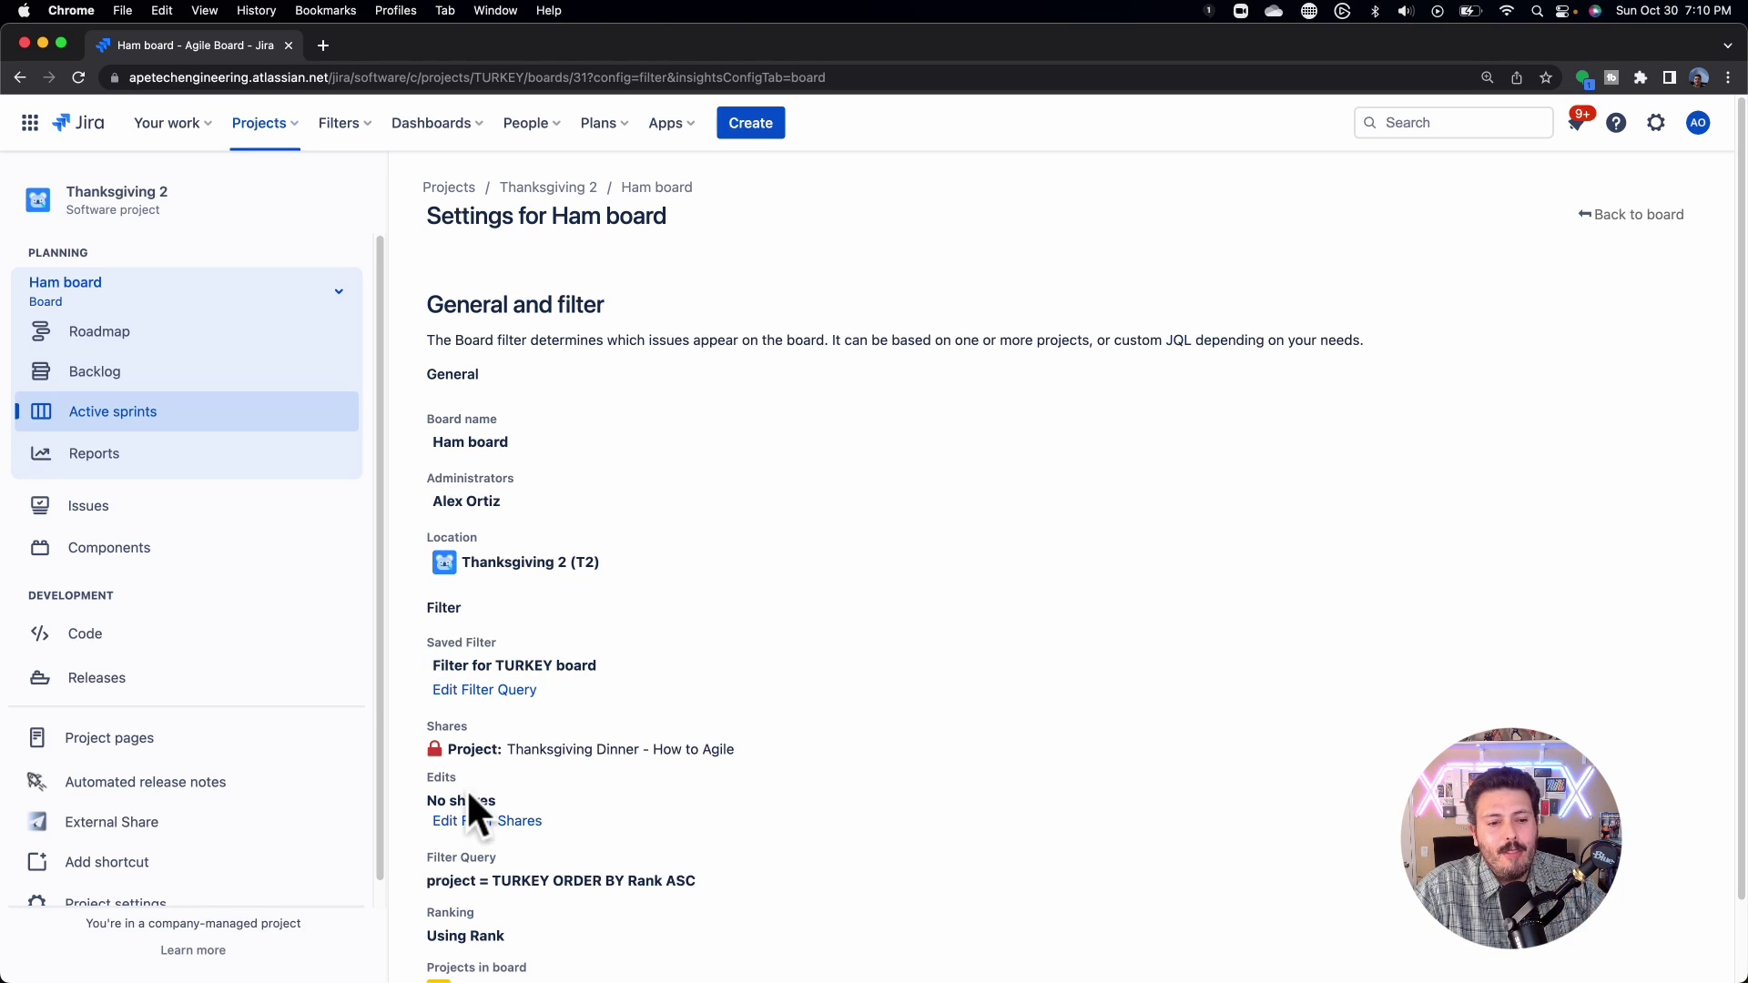
Open 'Filter for TURKEY board' (project = TURKEY) for query editing
scroll(428, 892, "down", 1)
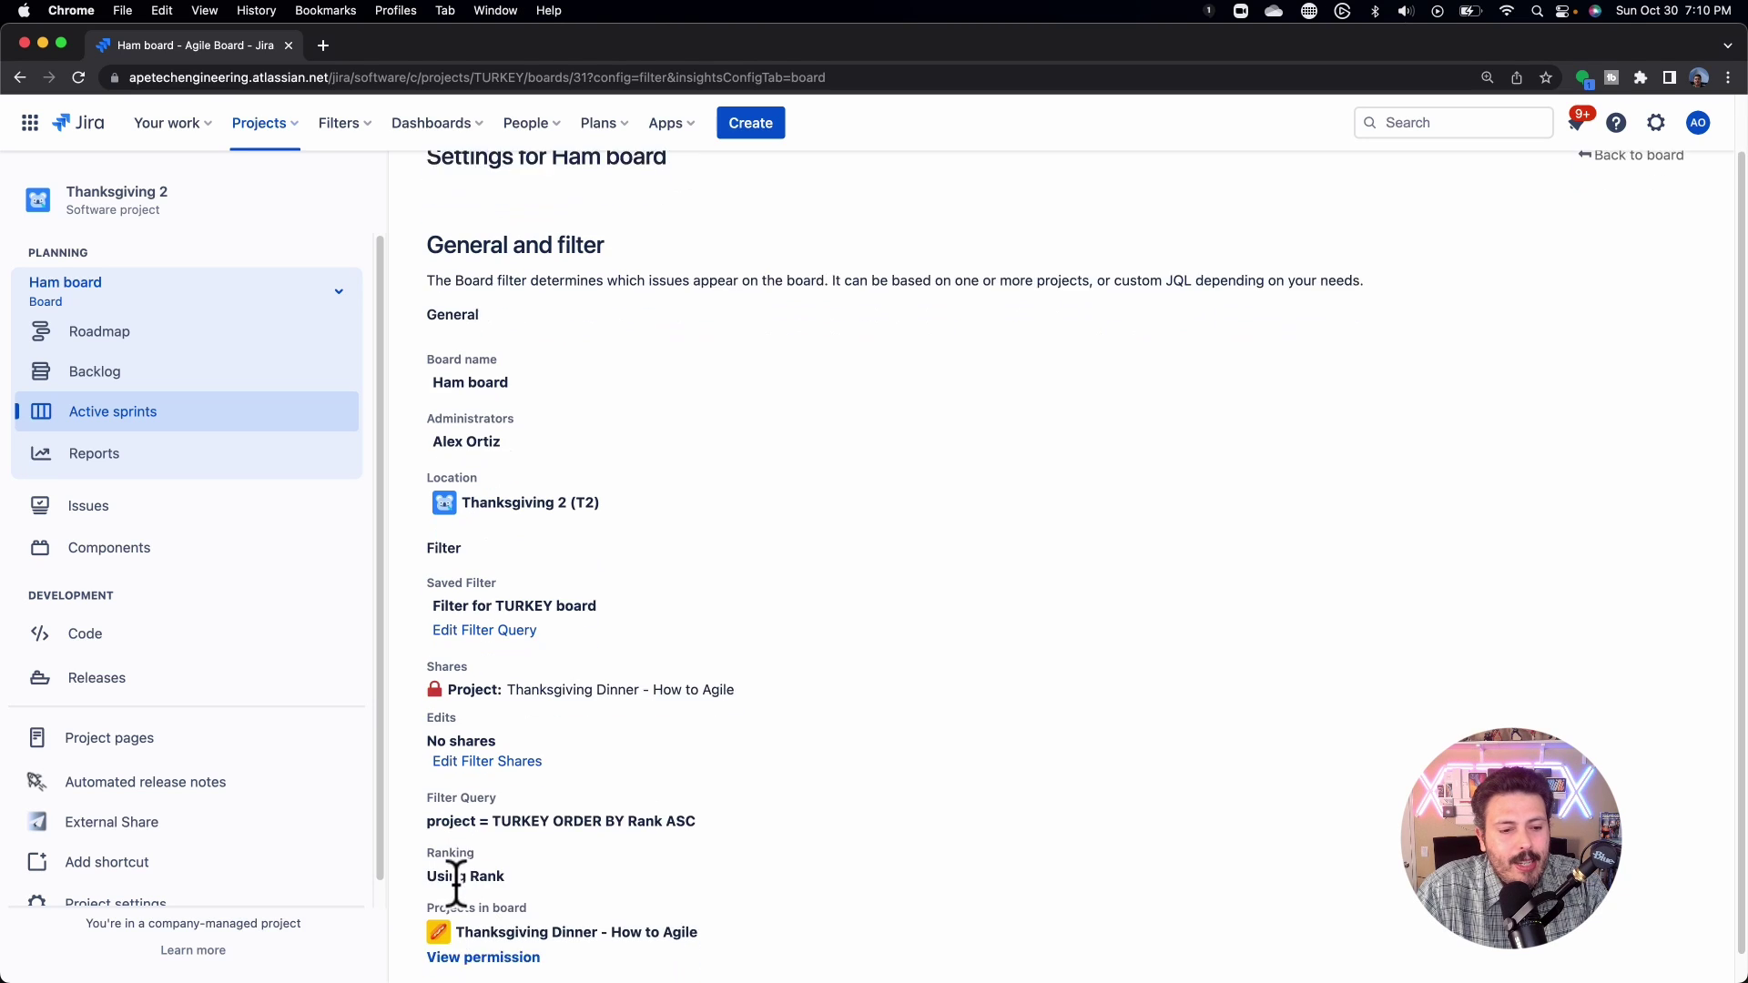
left_click_drag(493, 792, 550, 794)
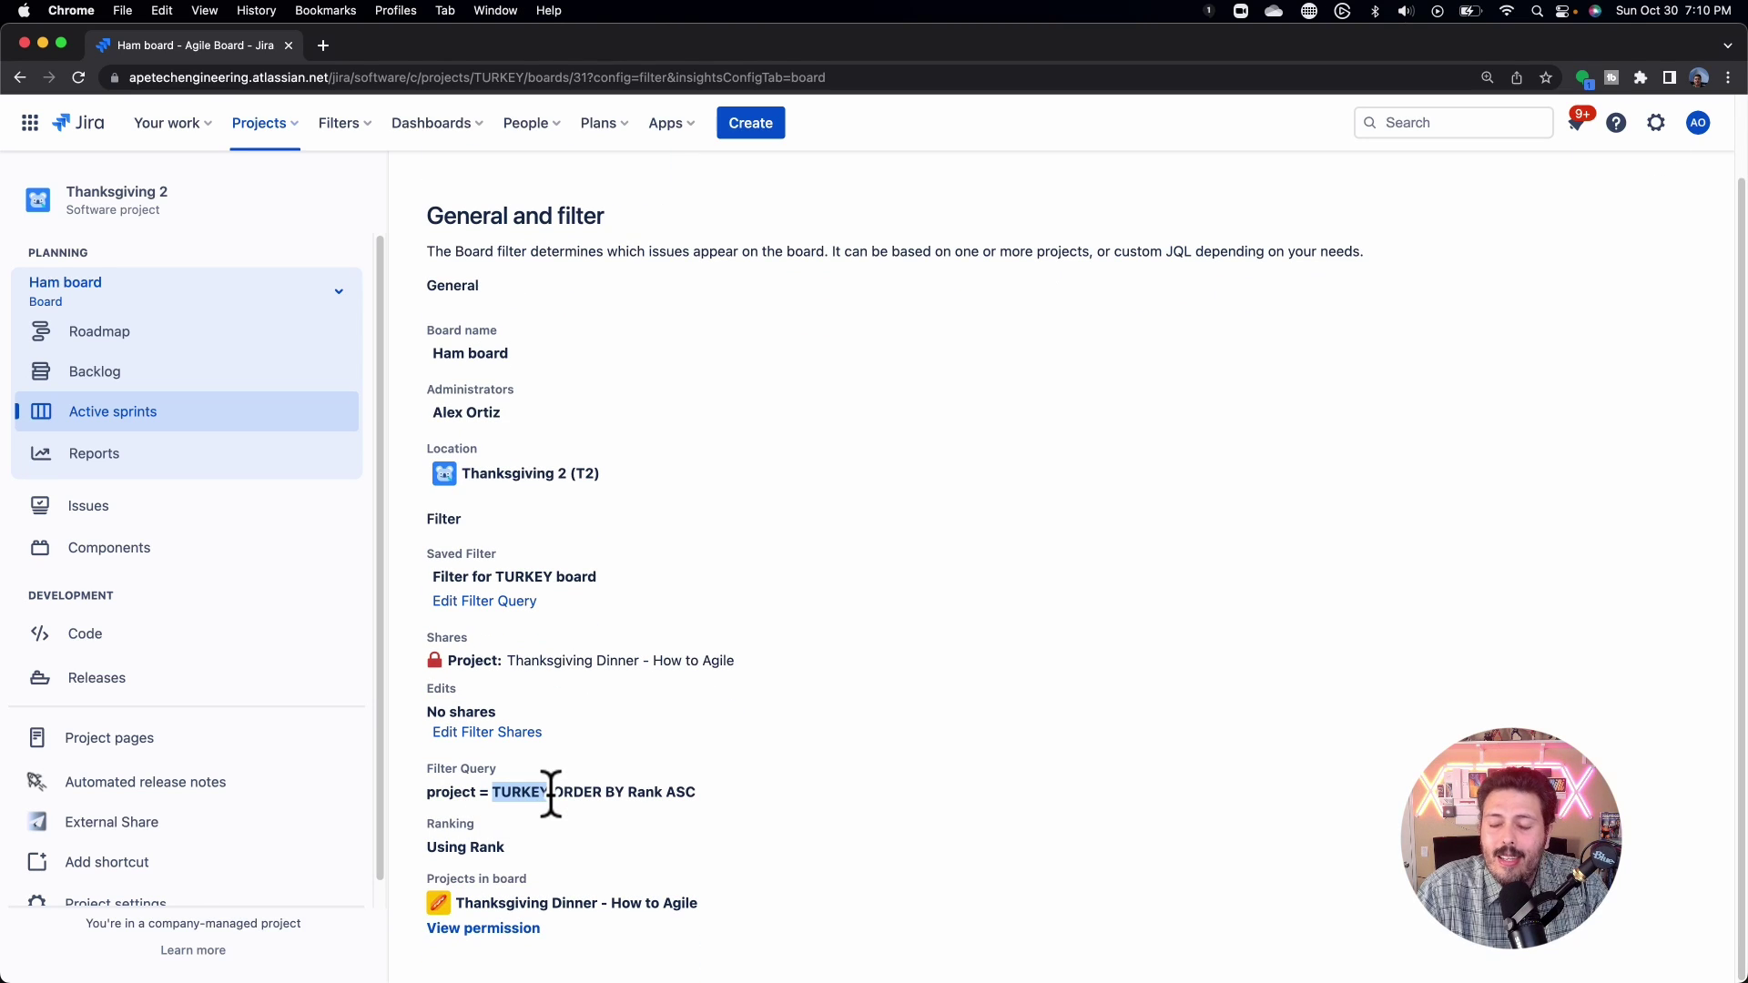
left_click(504, 608)
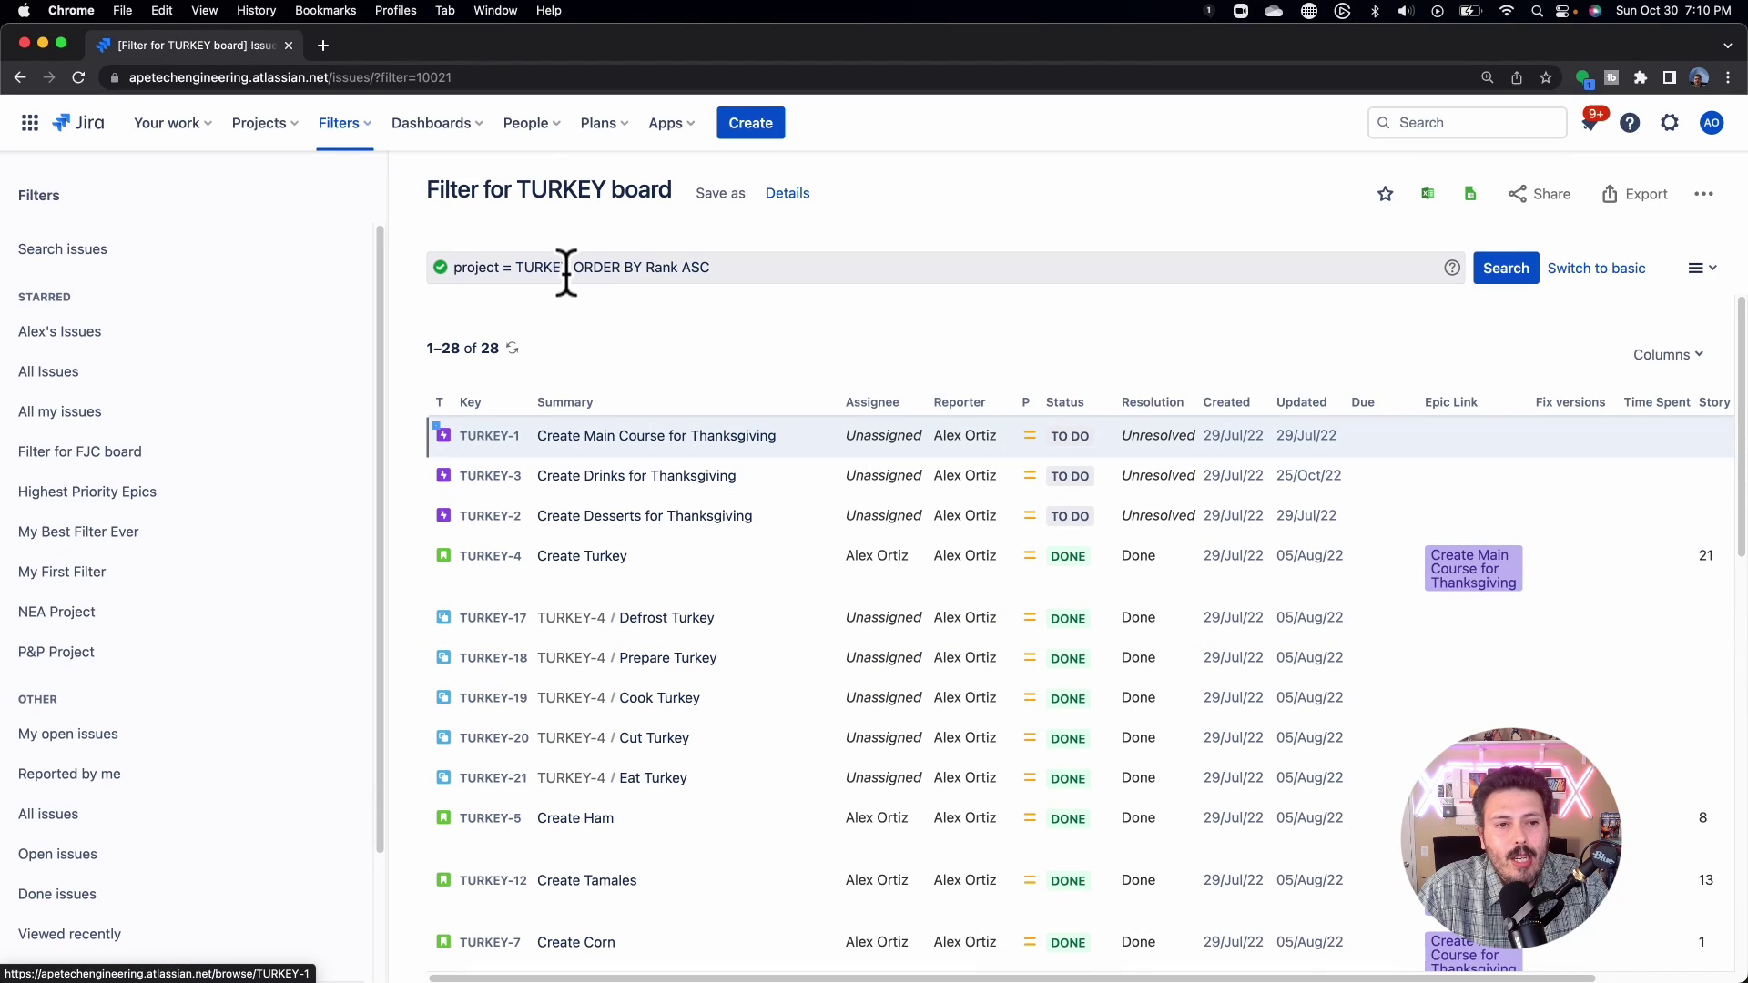
Change the filter query to project = "Thanksgiving 2", run it, and save the filter
left_click_drag(570, 270, 518, 270)
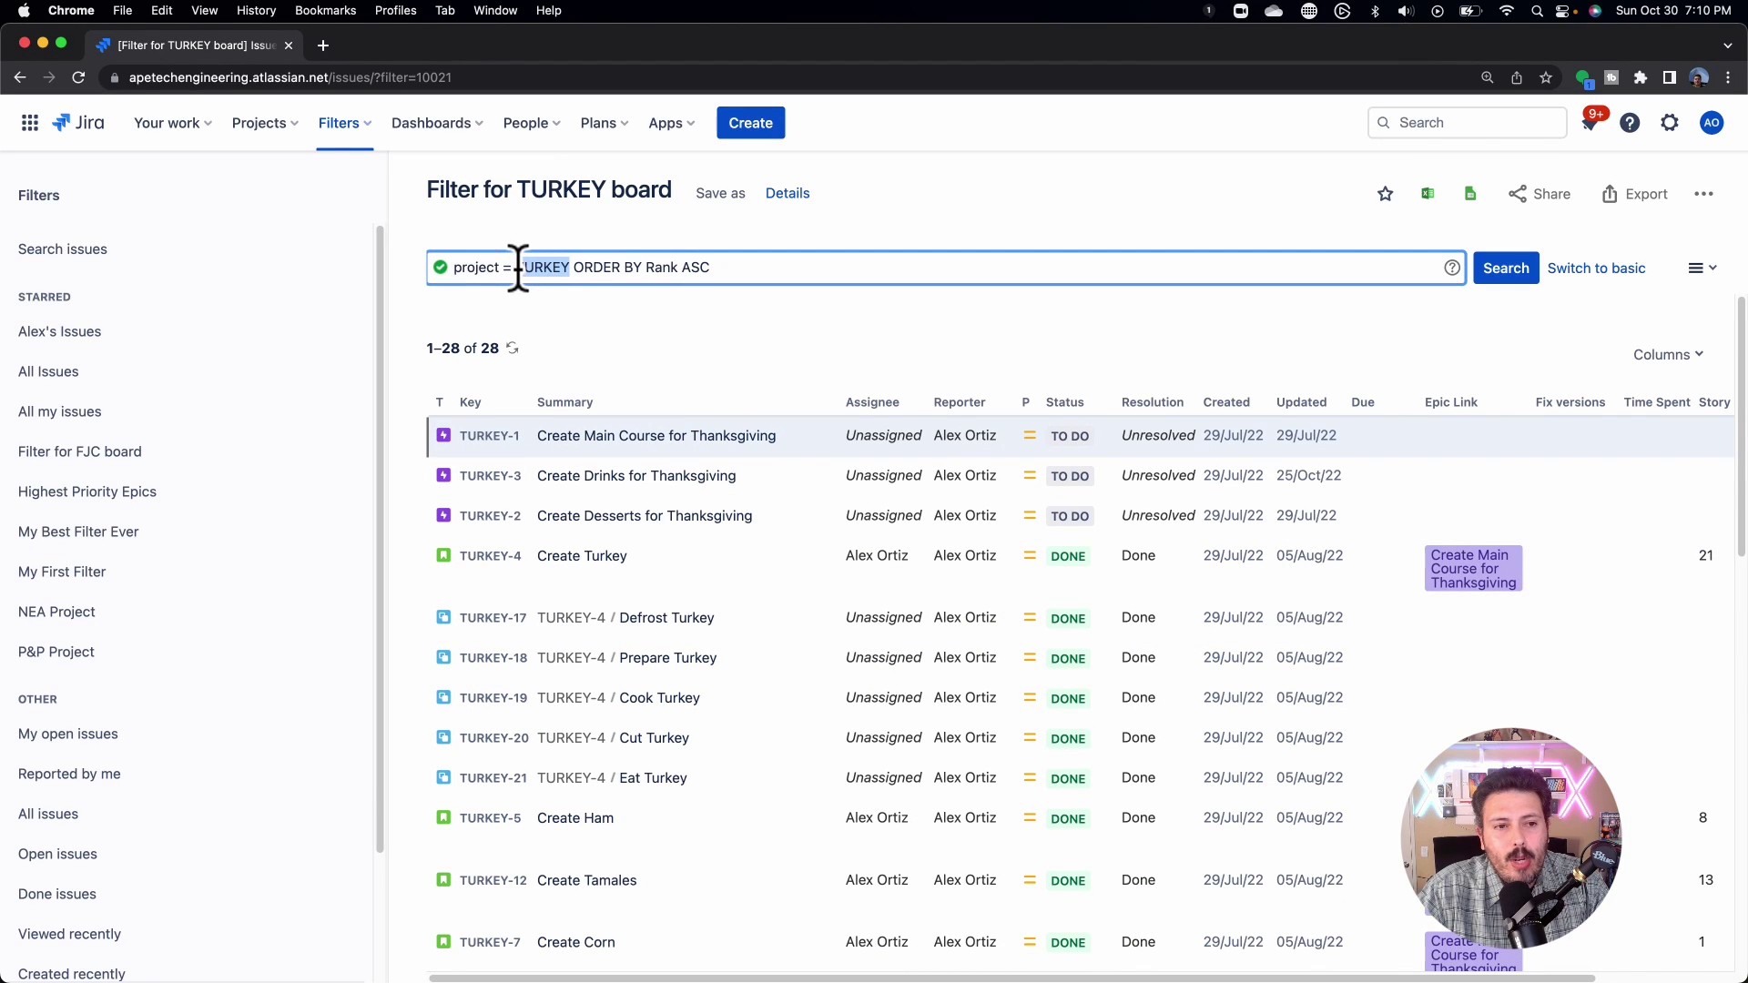
key("BackSpace")
key("BackSpace")
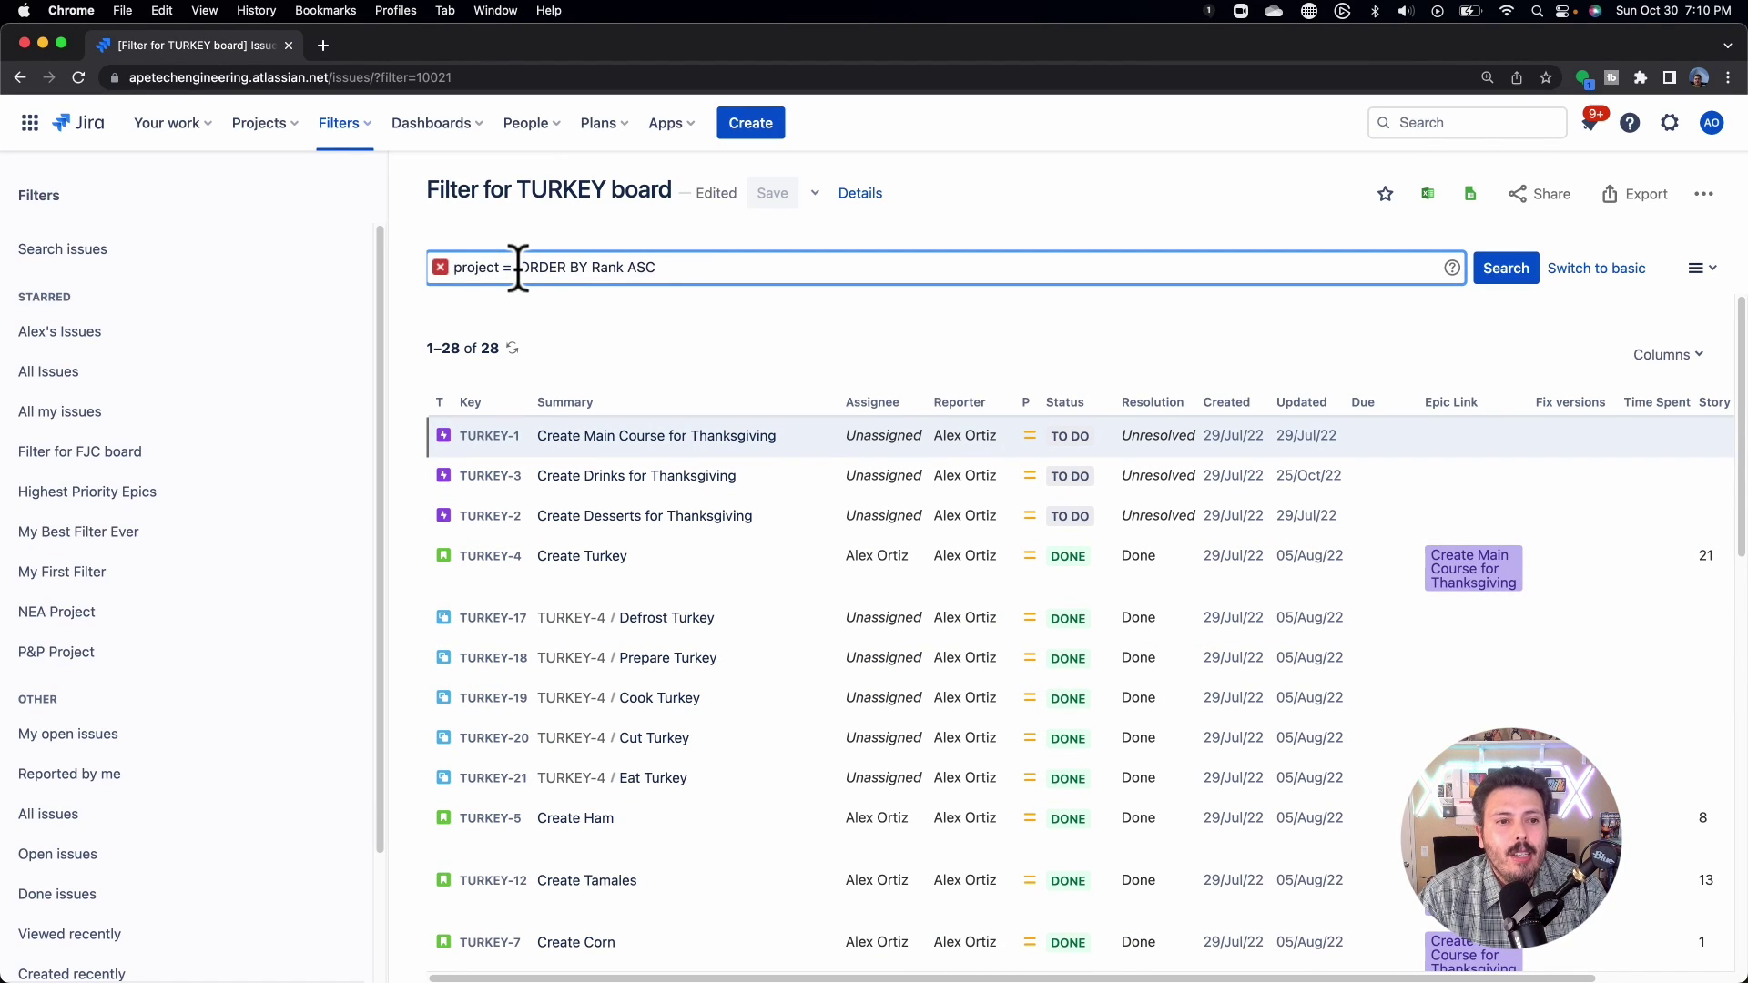
type("T")
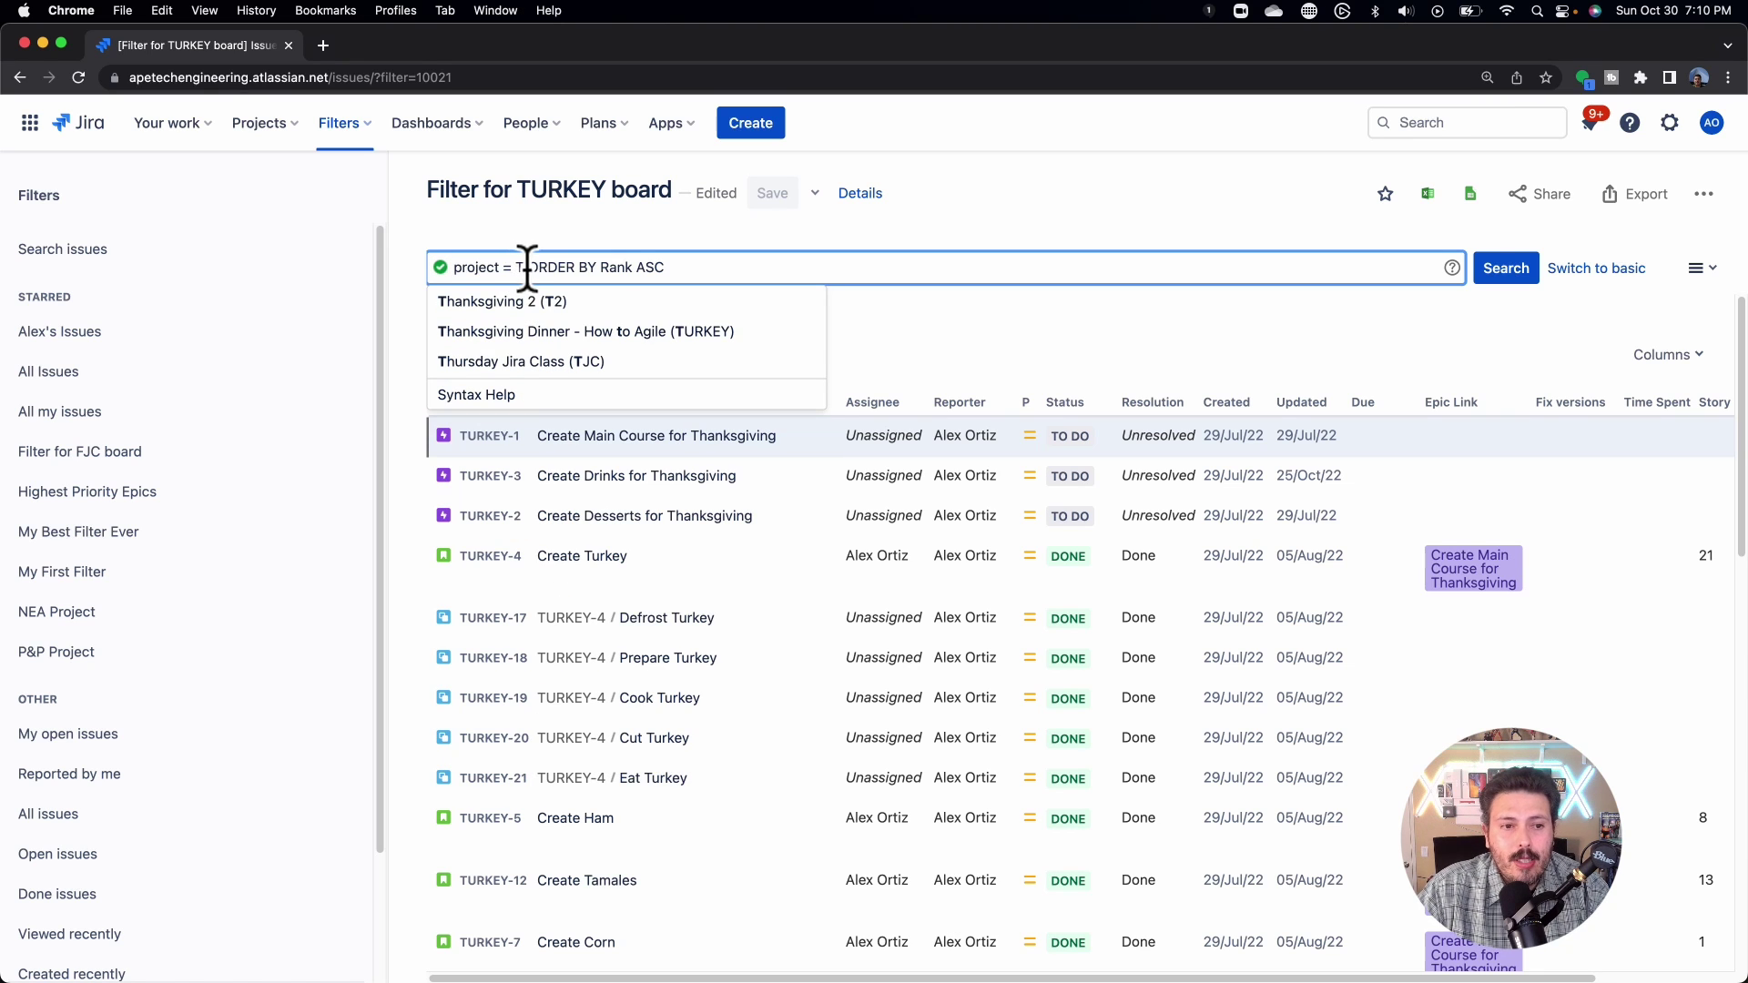
left_click(519, 301)
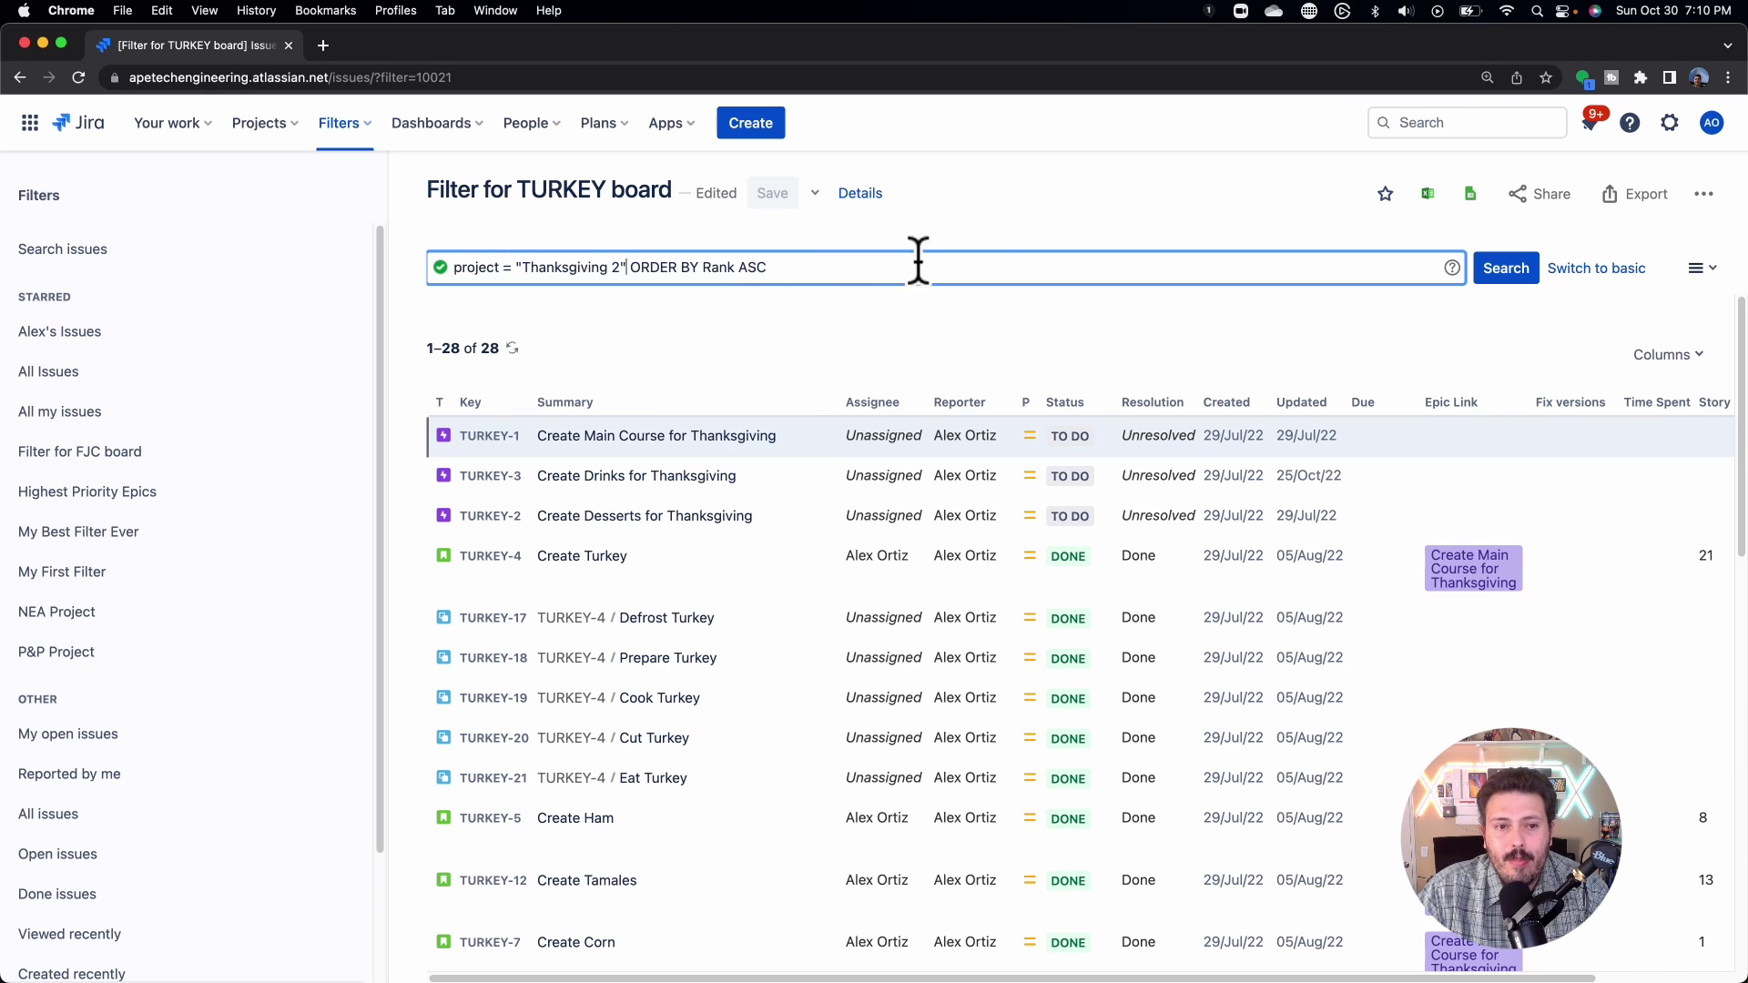
left_click(1505, 270)
left_click(756, 194)
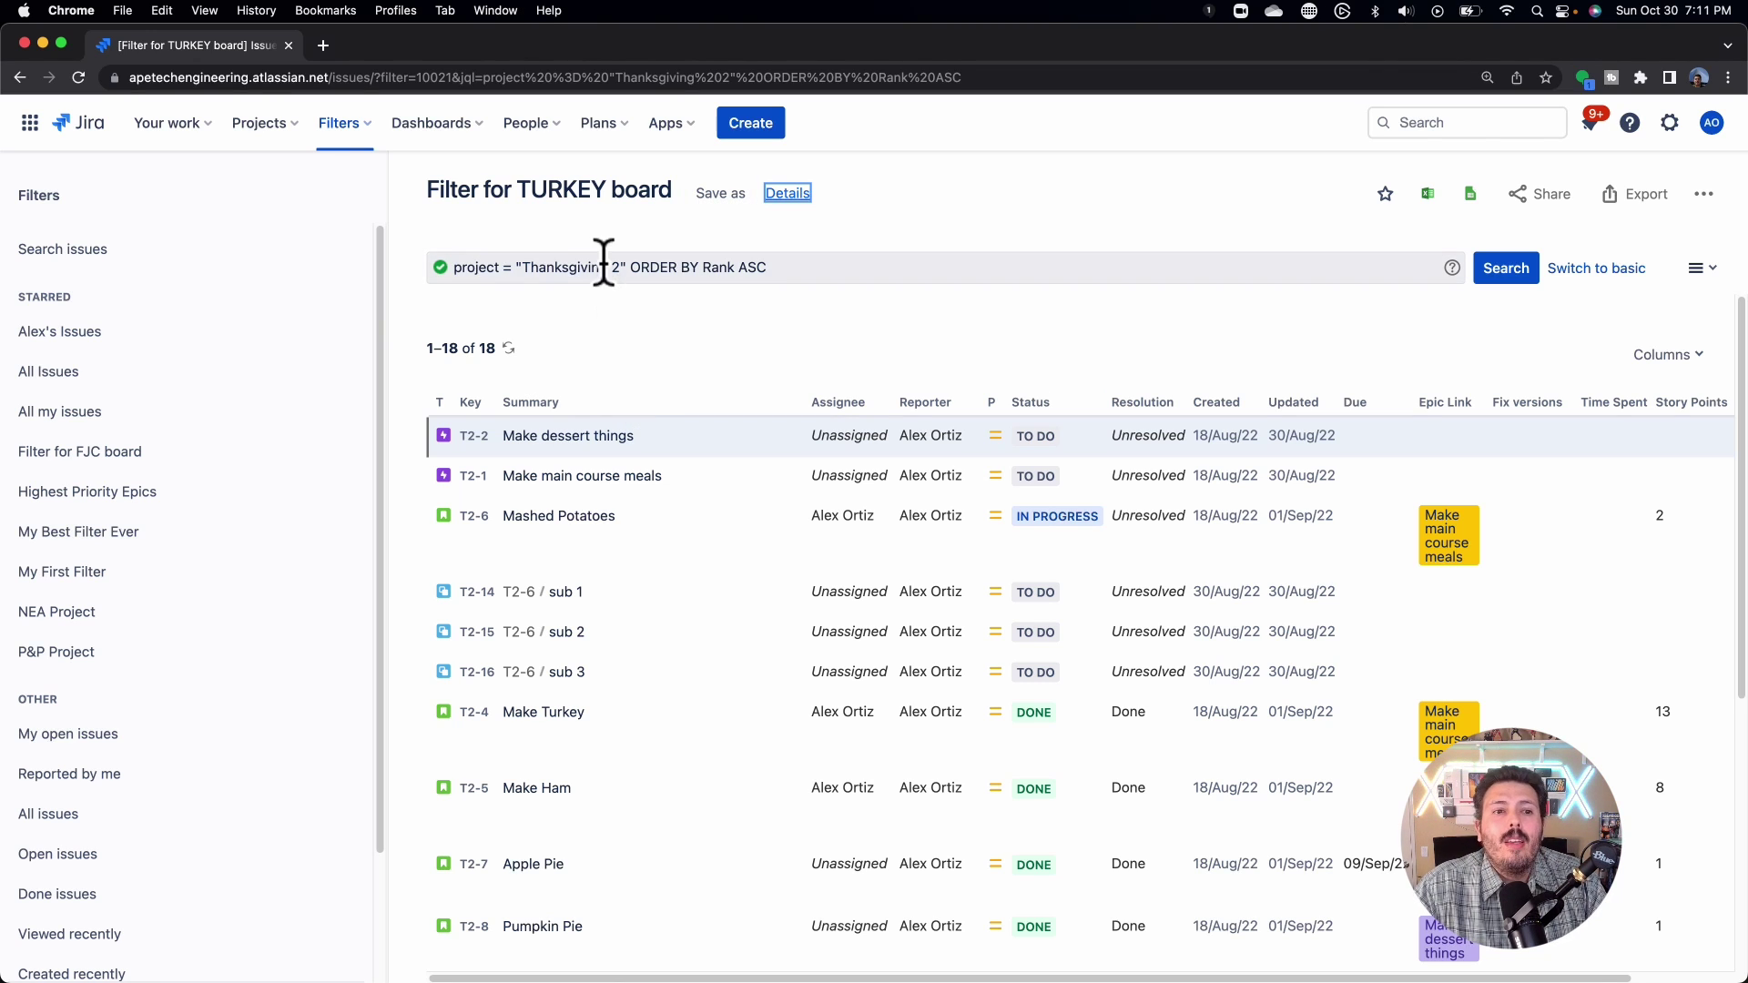
Save the Thanksgiving 2 query as a new filter named 'New Filter for Thanksgiving'
left_click(709, 193)
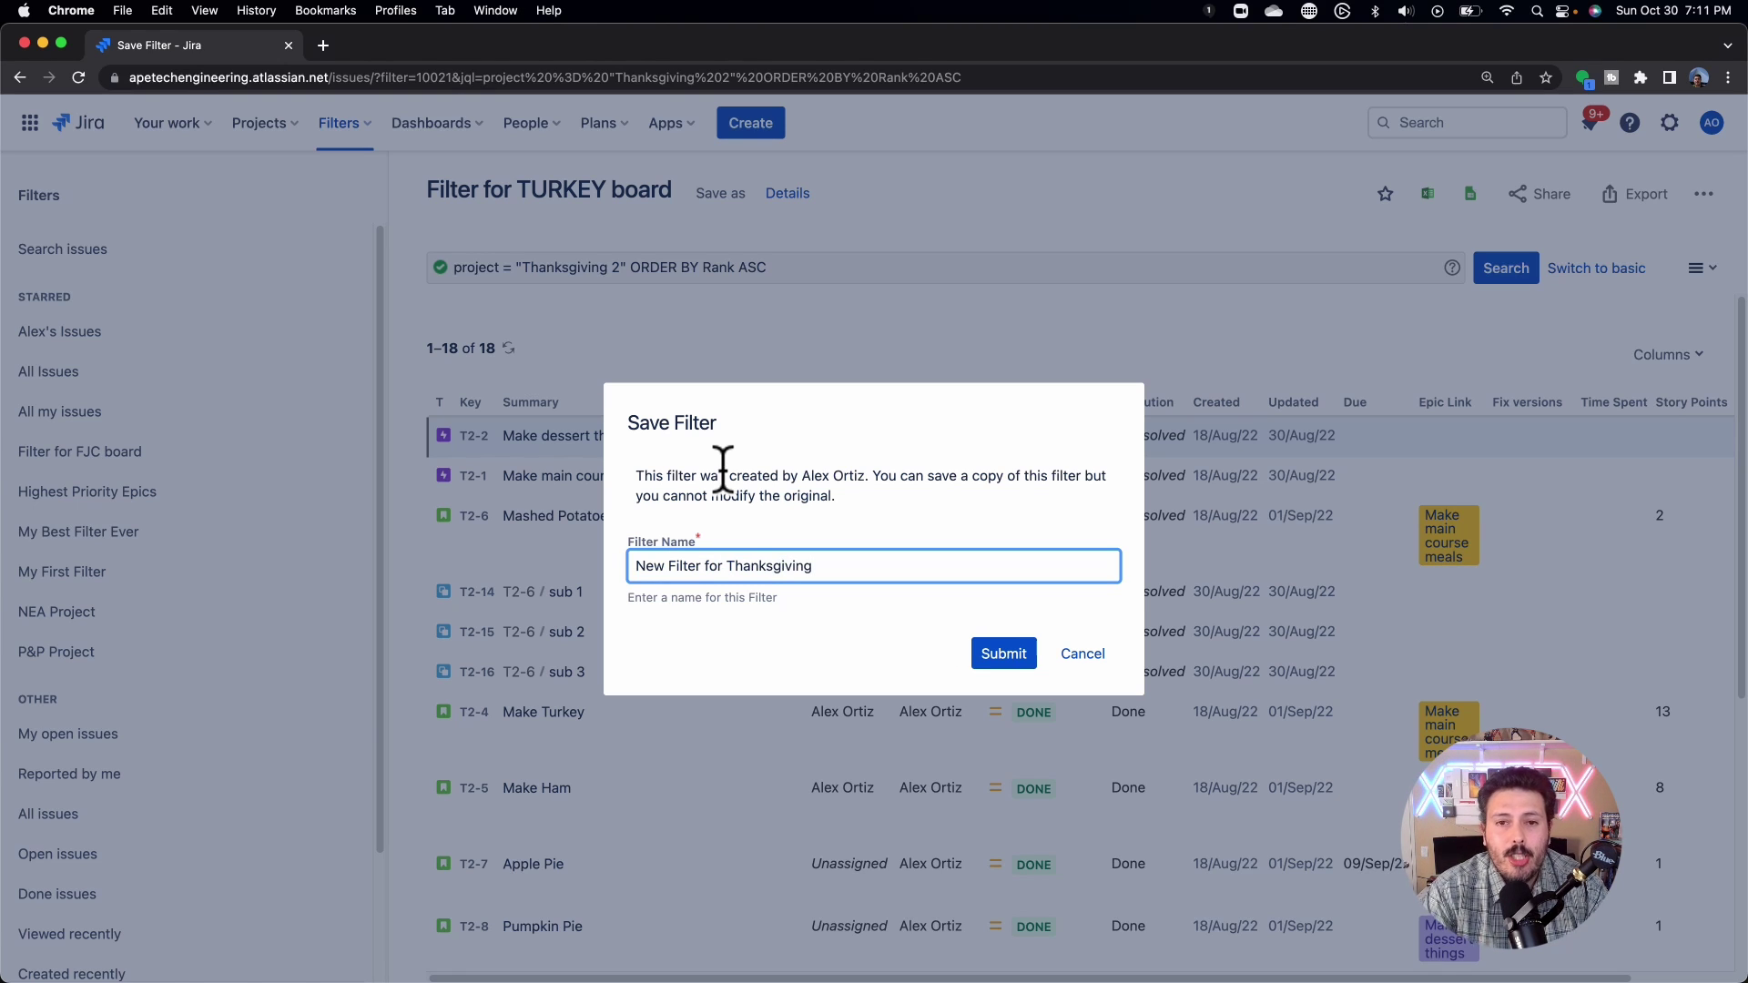
left_click(1002, 653)
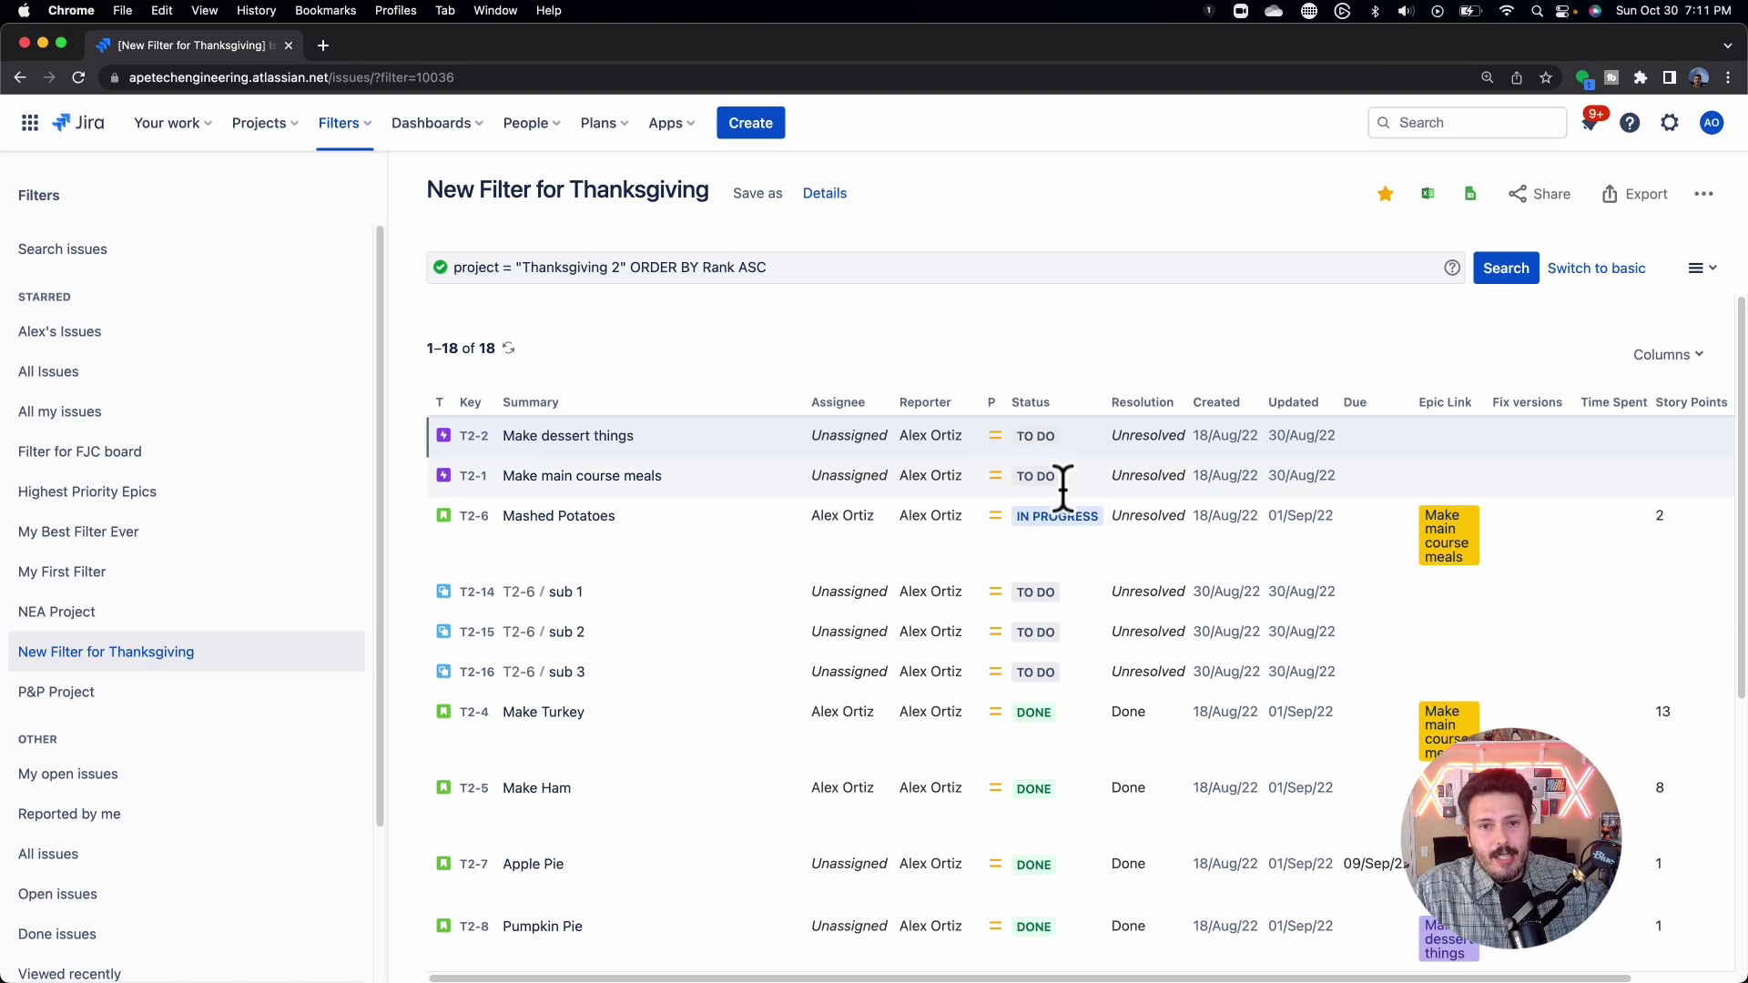
left_click(331, 135)
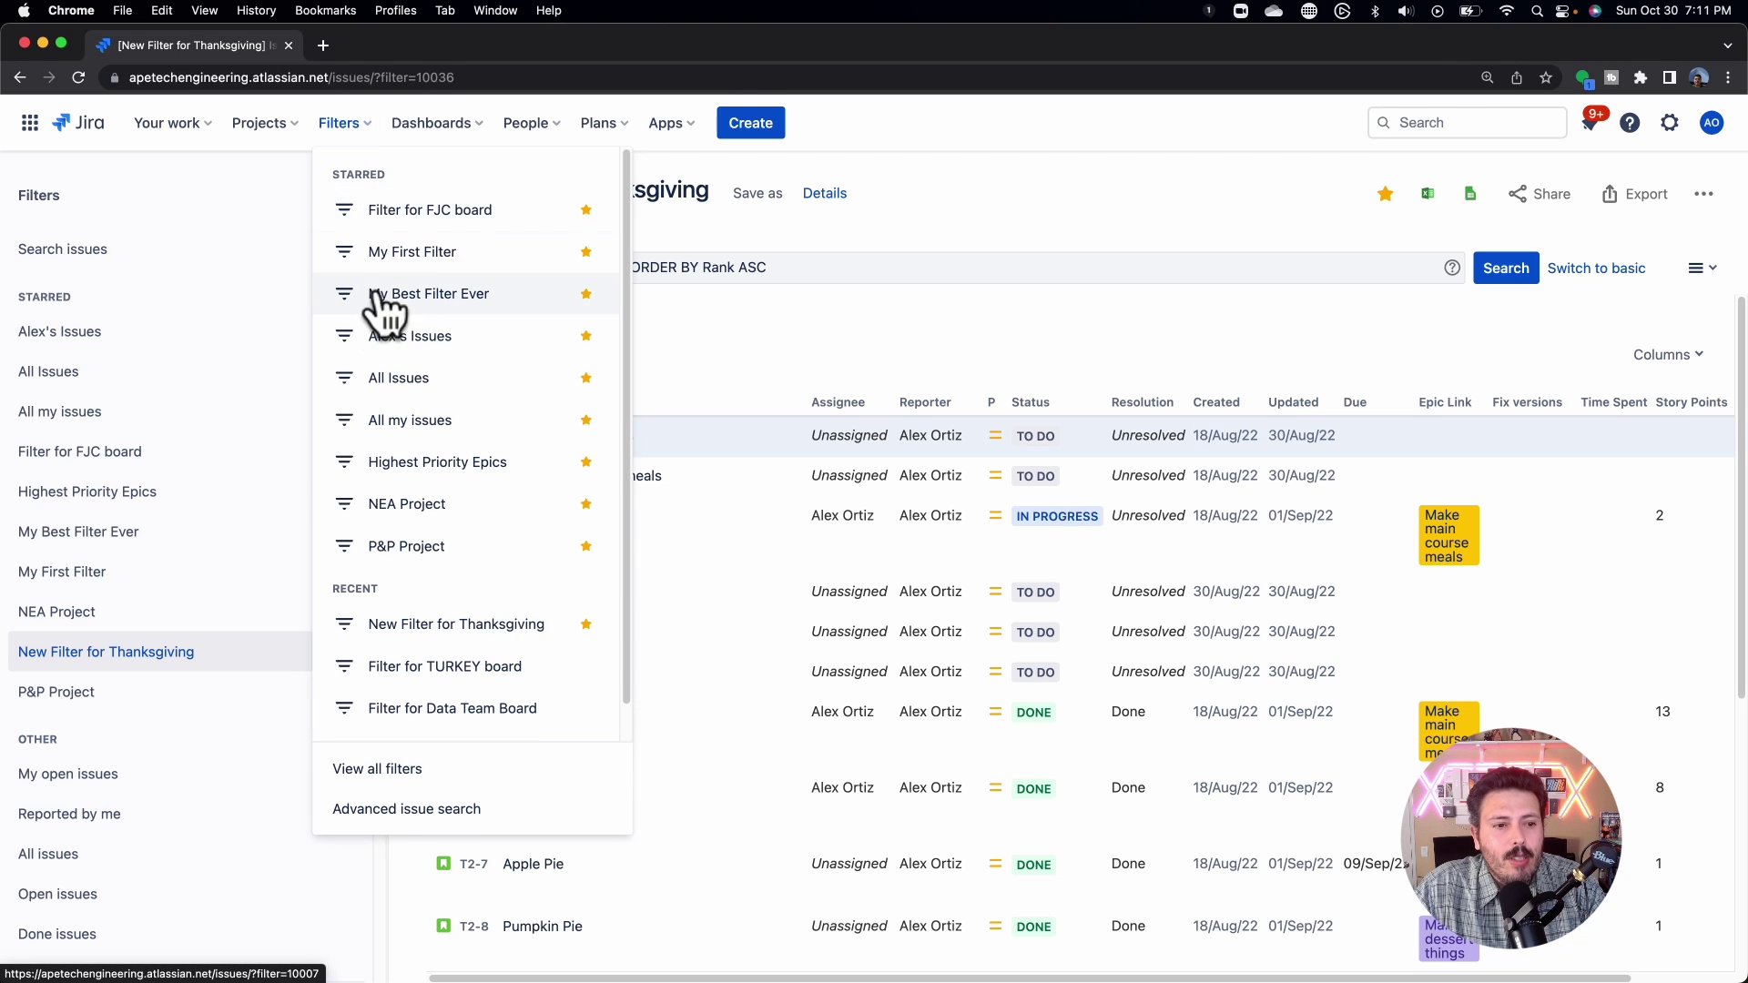
Restore 'Filter for TURKEY board' to project "Thanksgiving Dinner - How to Agile", run it, and save
left_click(455, 666)
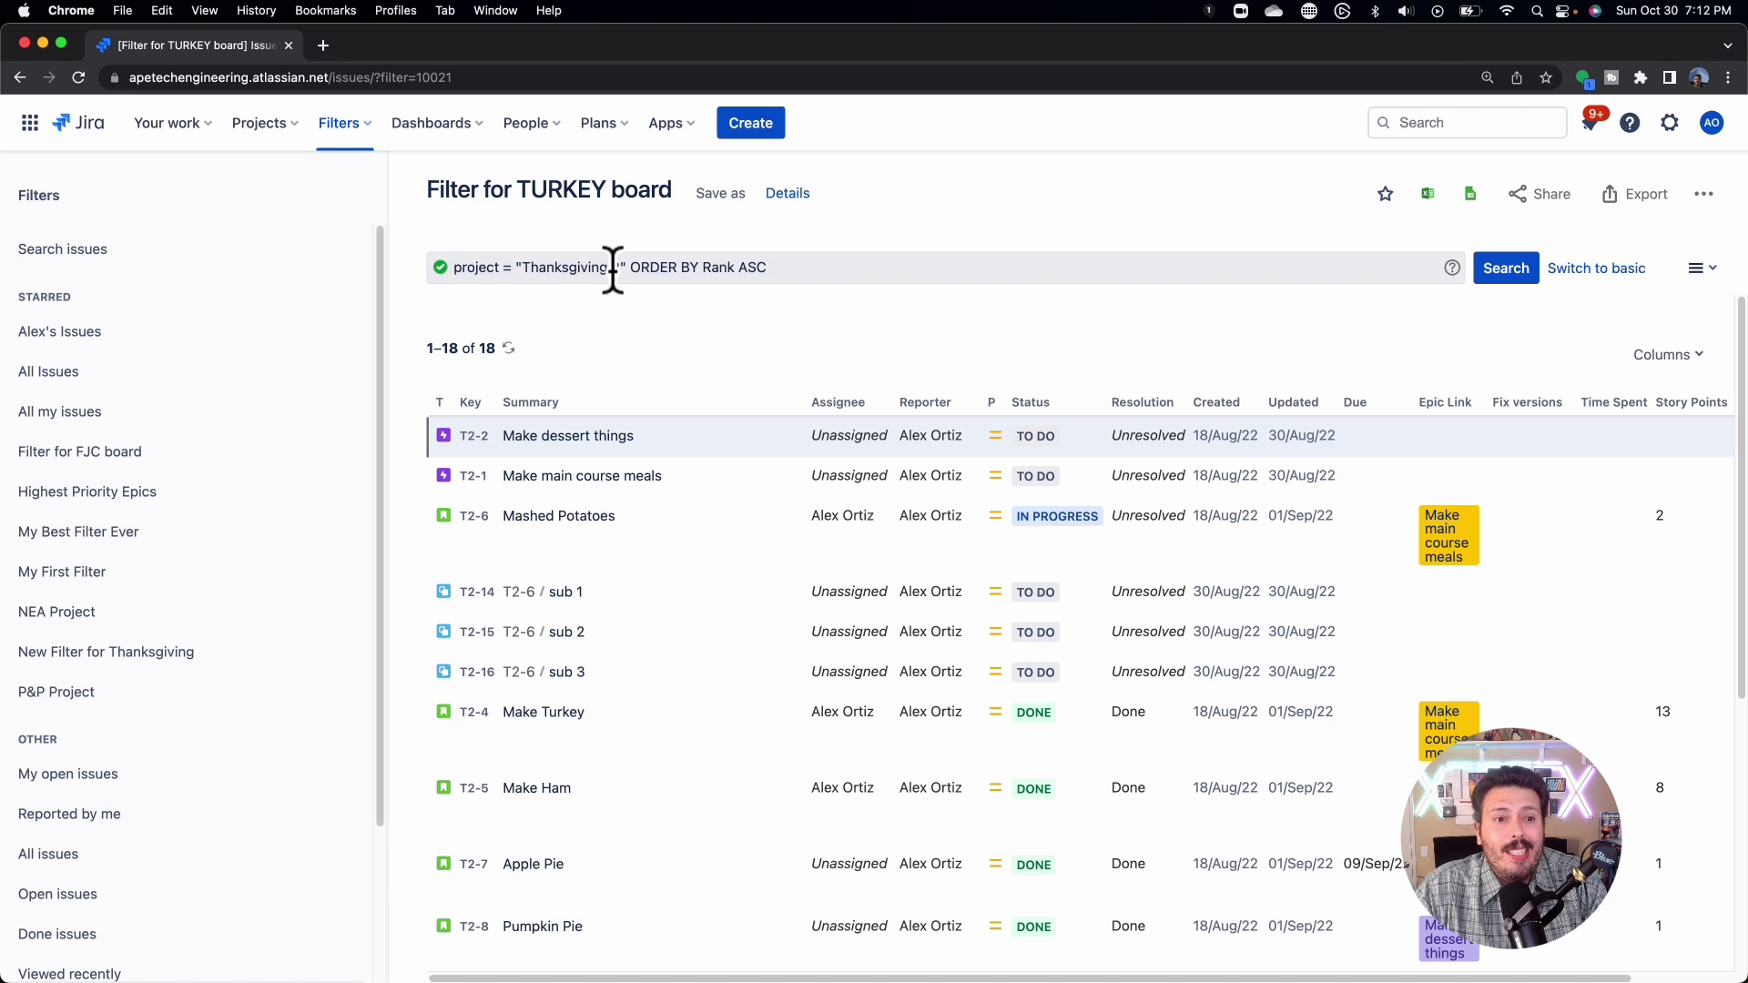
left_click_drag(629, 269, 530, 274)
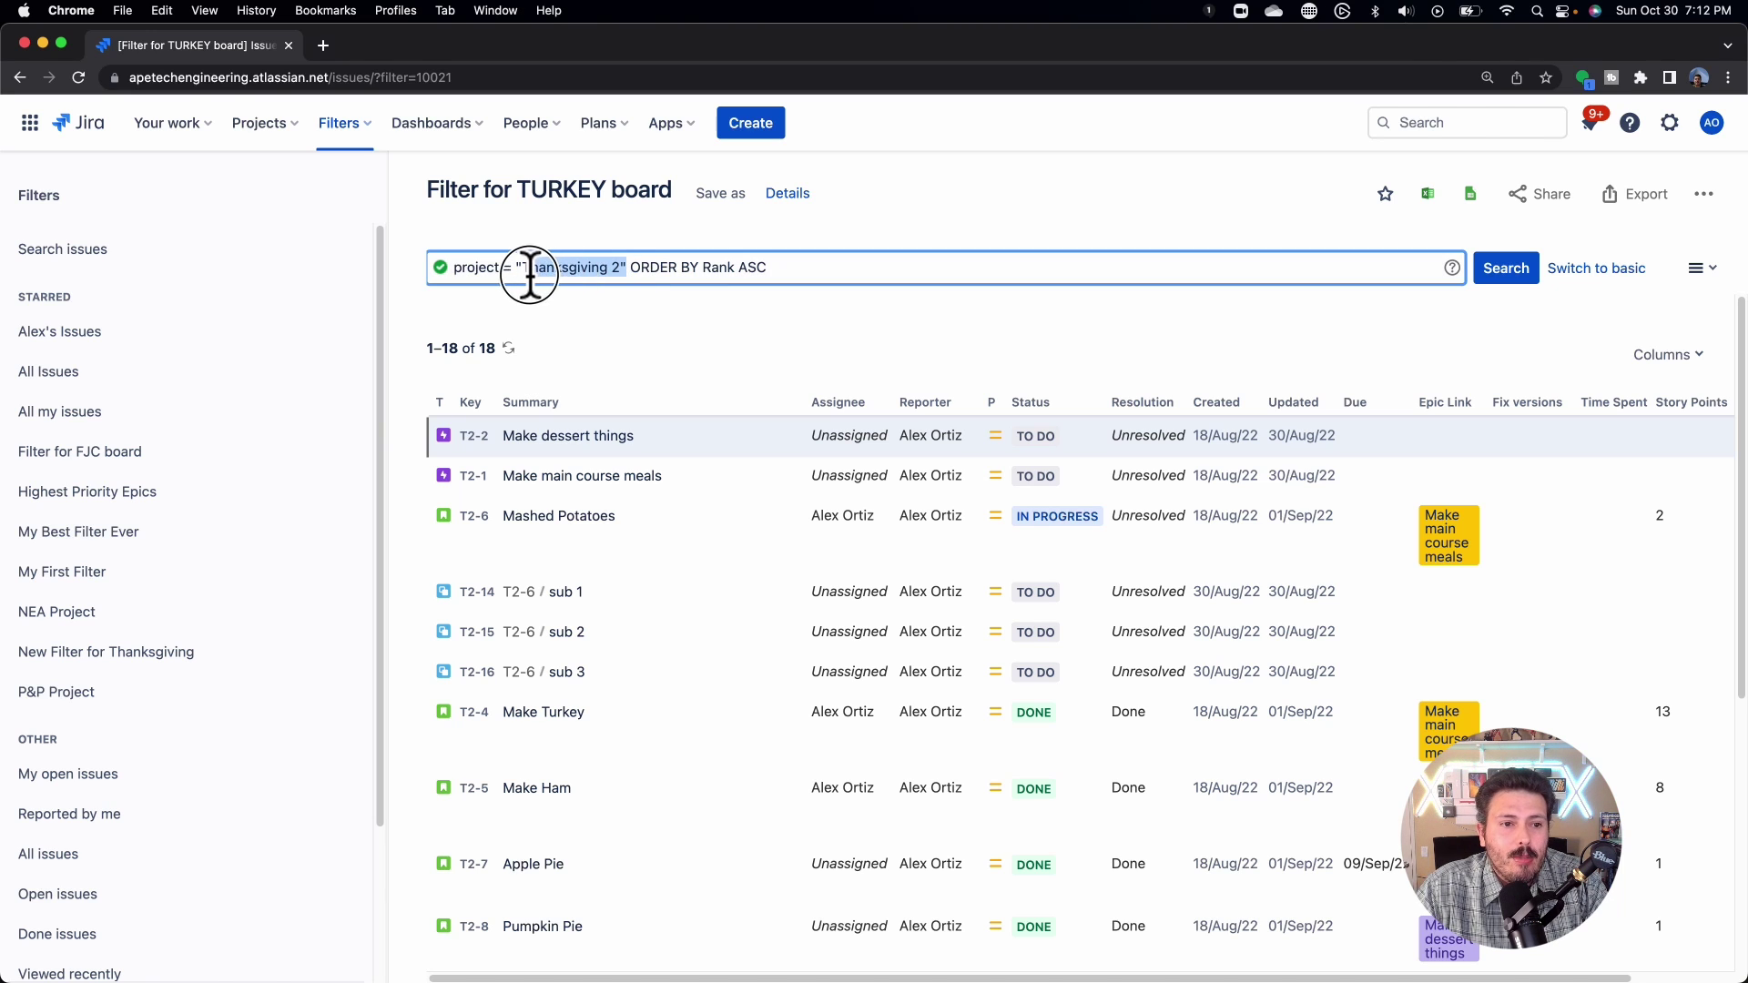
key("BackSpace")
key("BackSpace")
type("turkey")
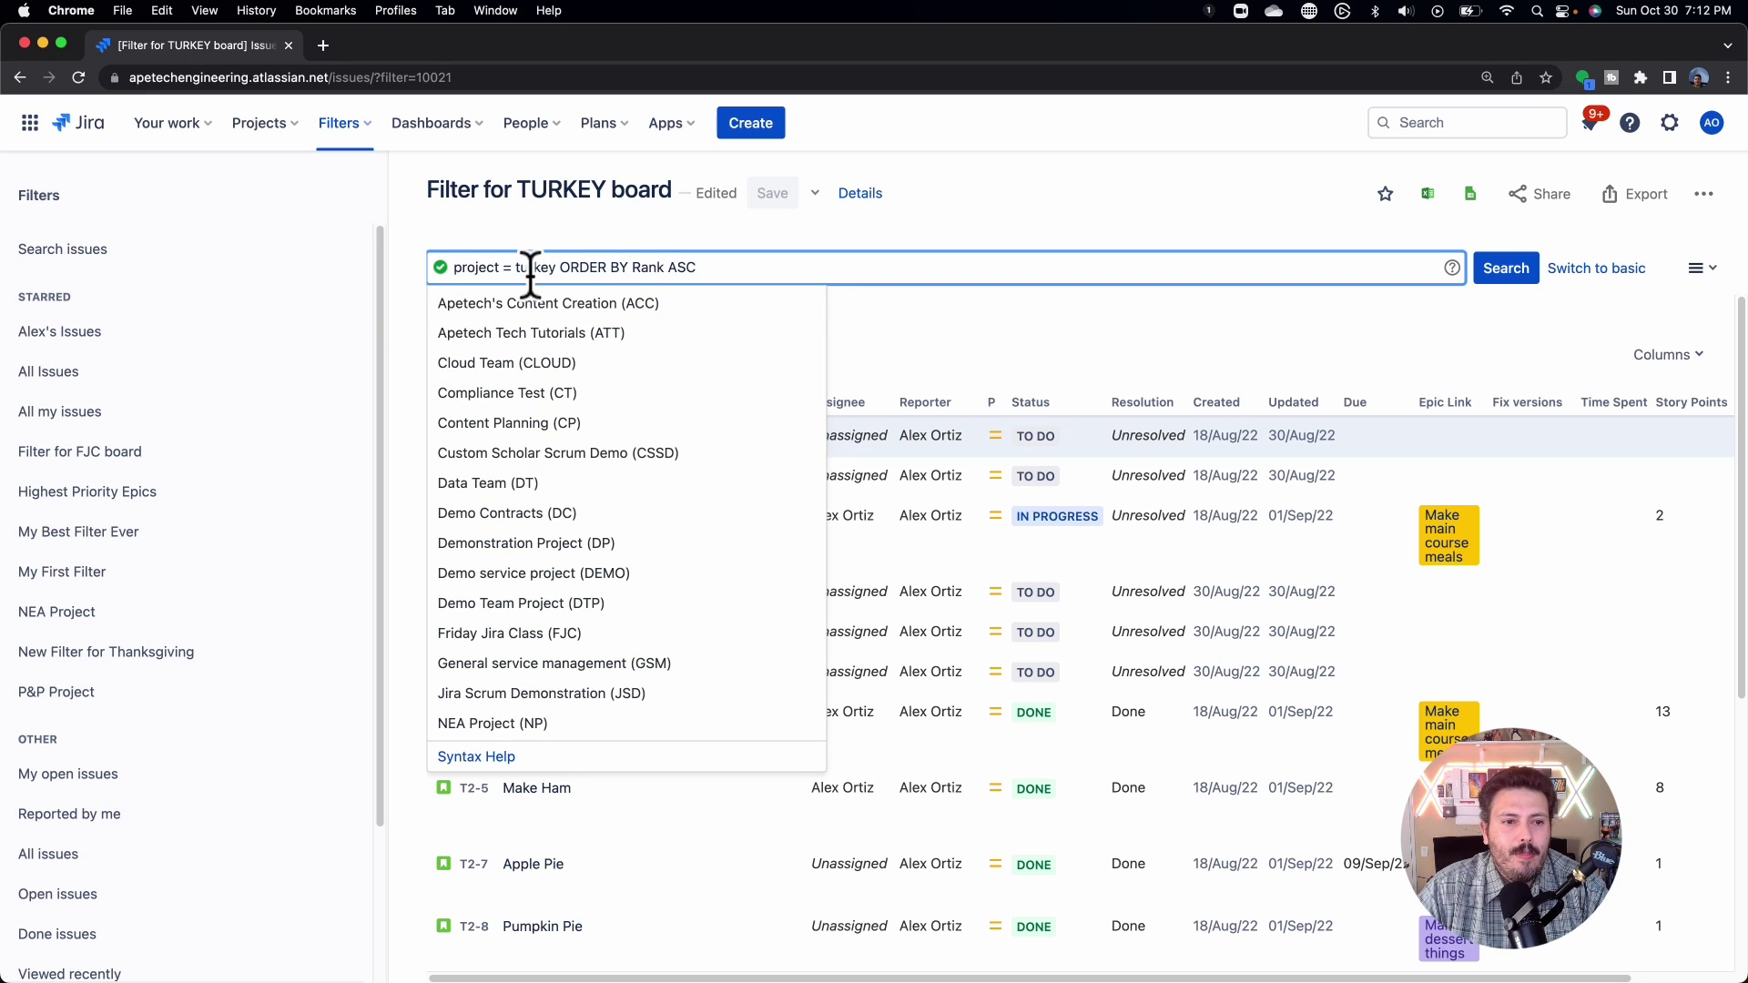
left_click(505, 300)
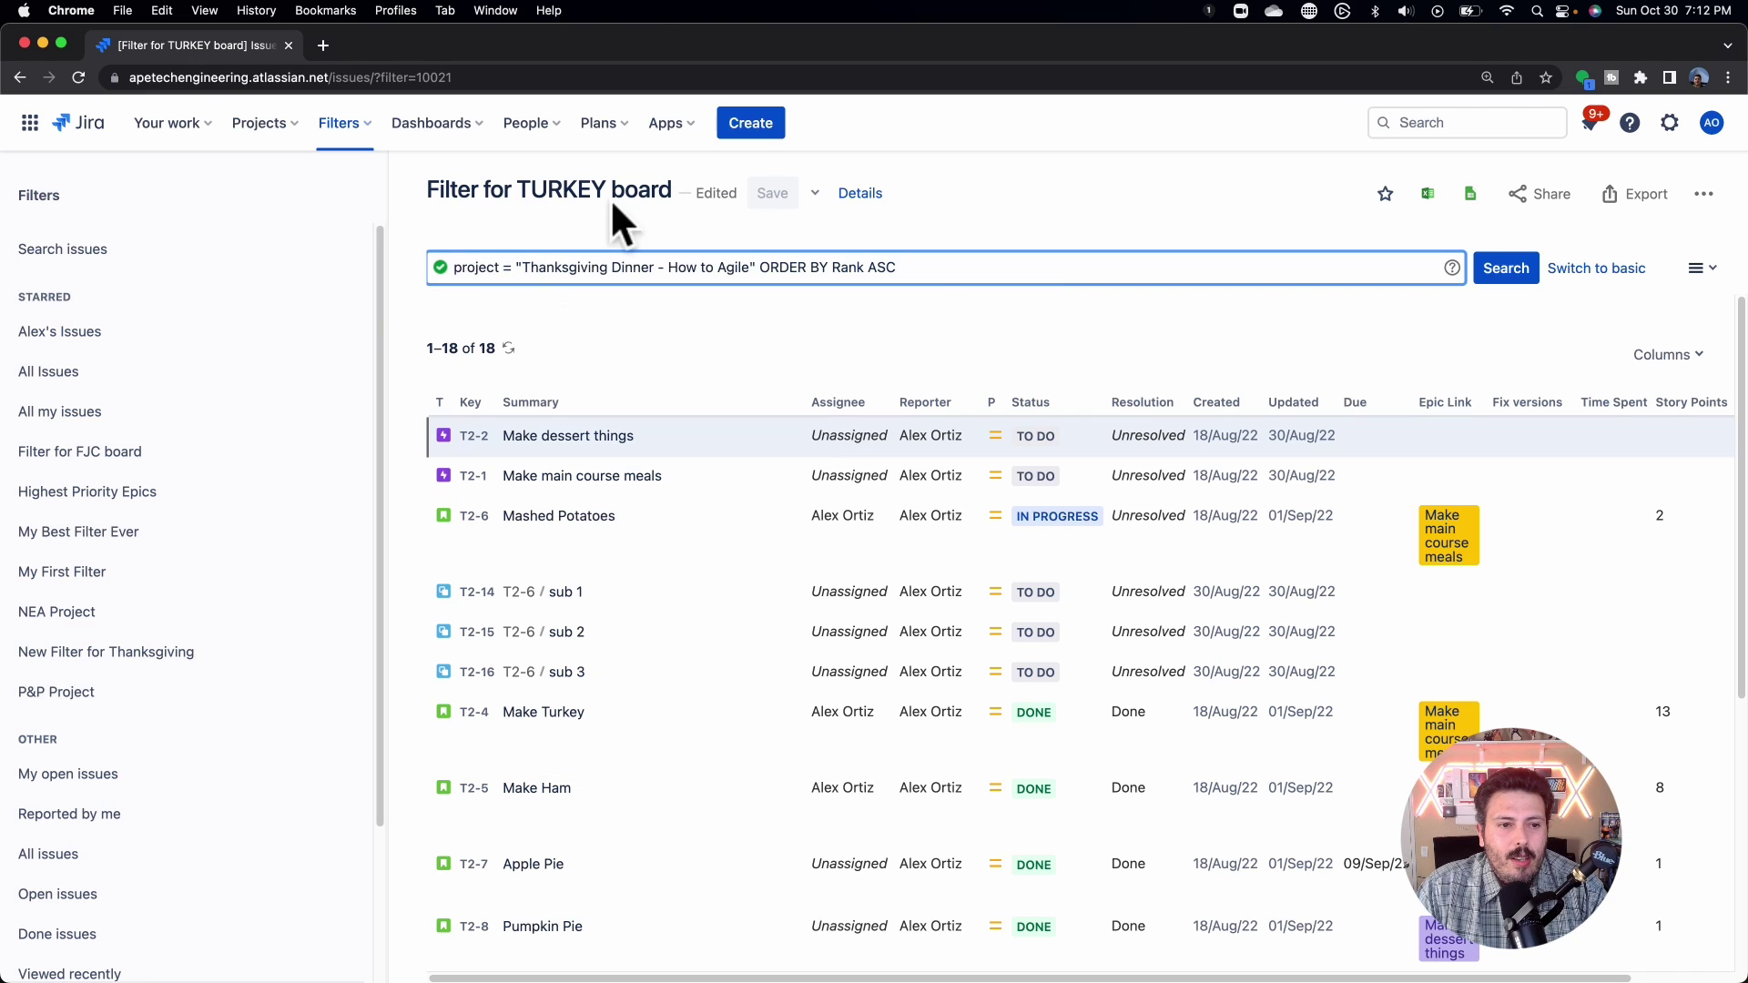
left_click(1504, 270)
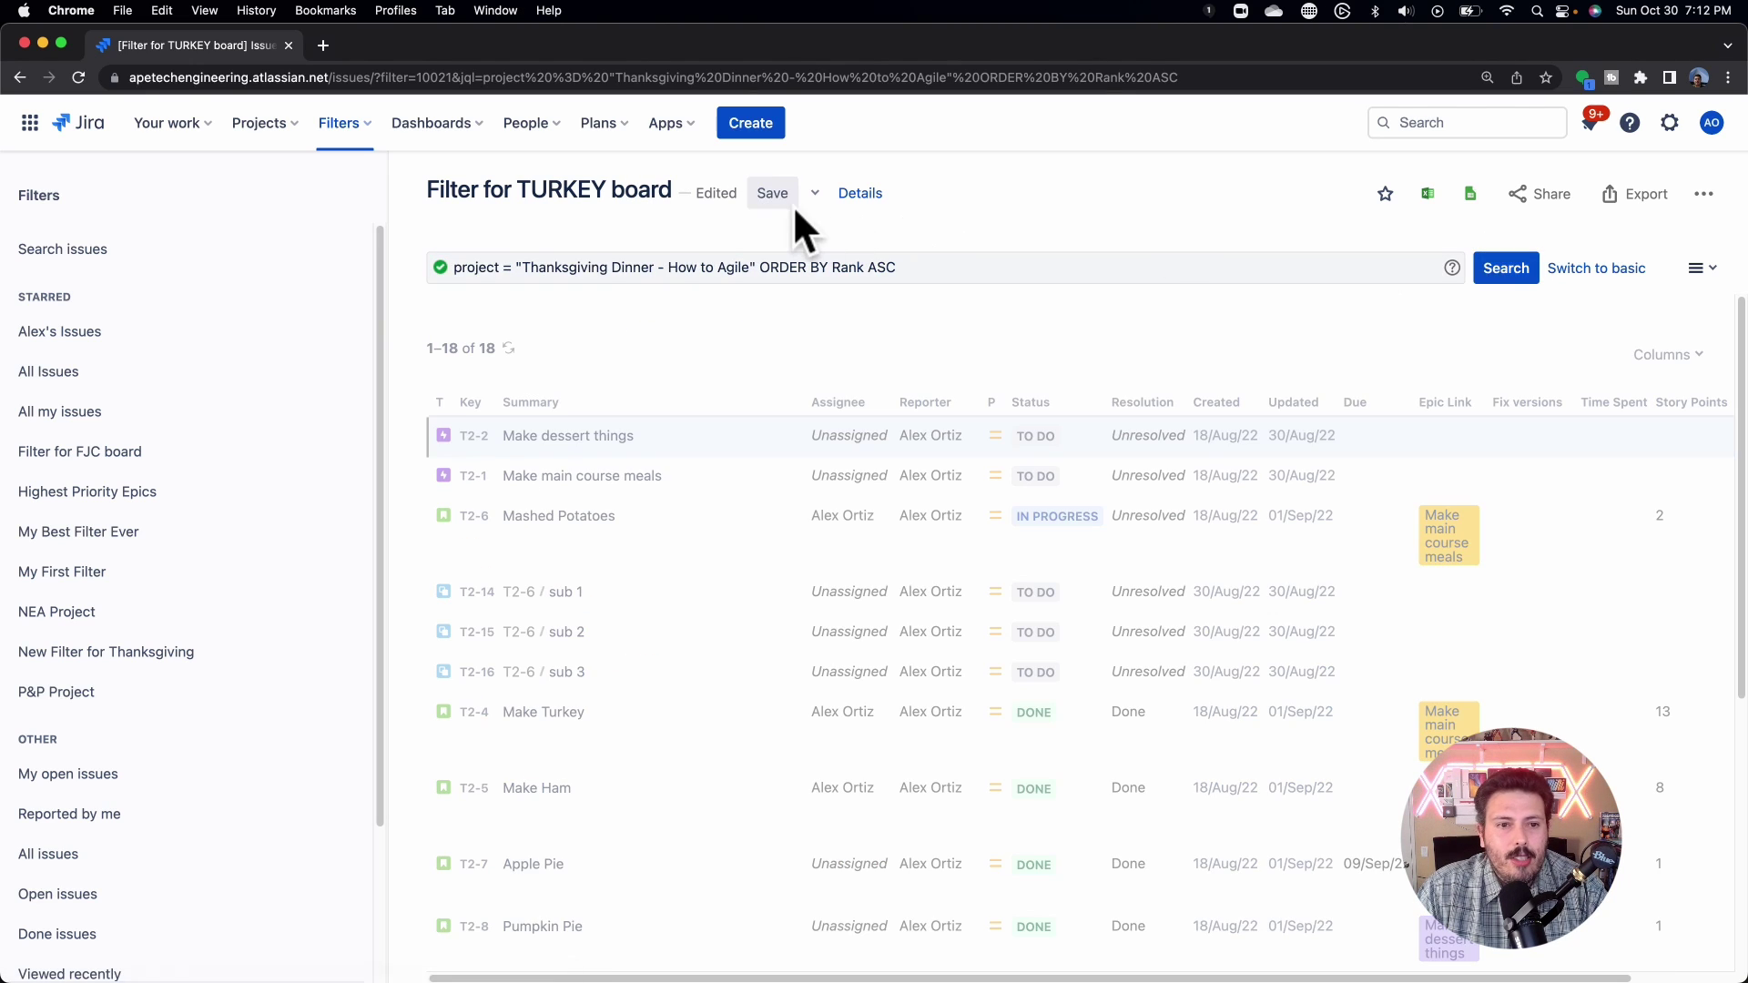
left_click(768, 195)
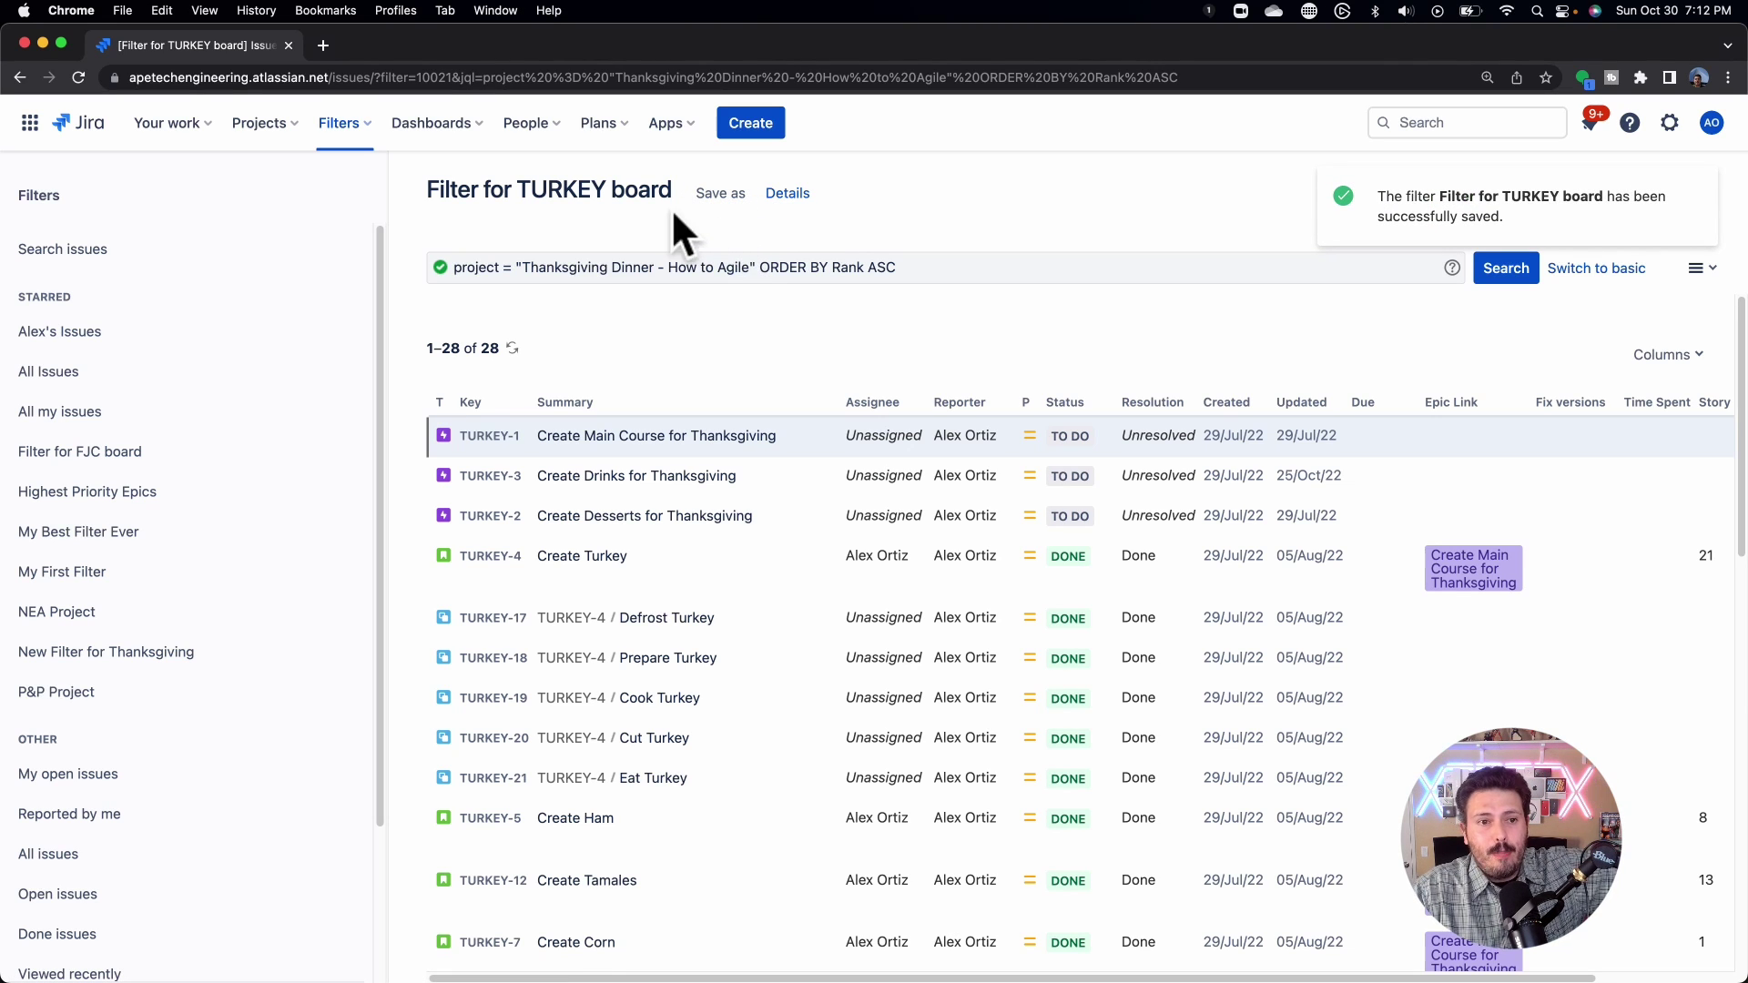
left_click(333, 126)
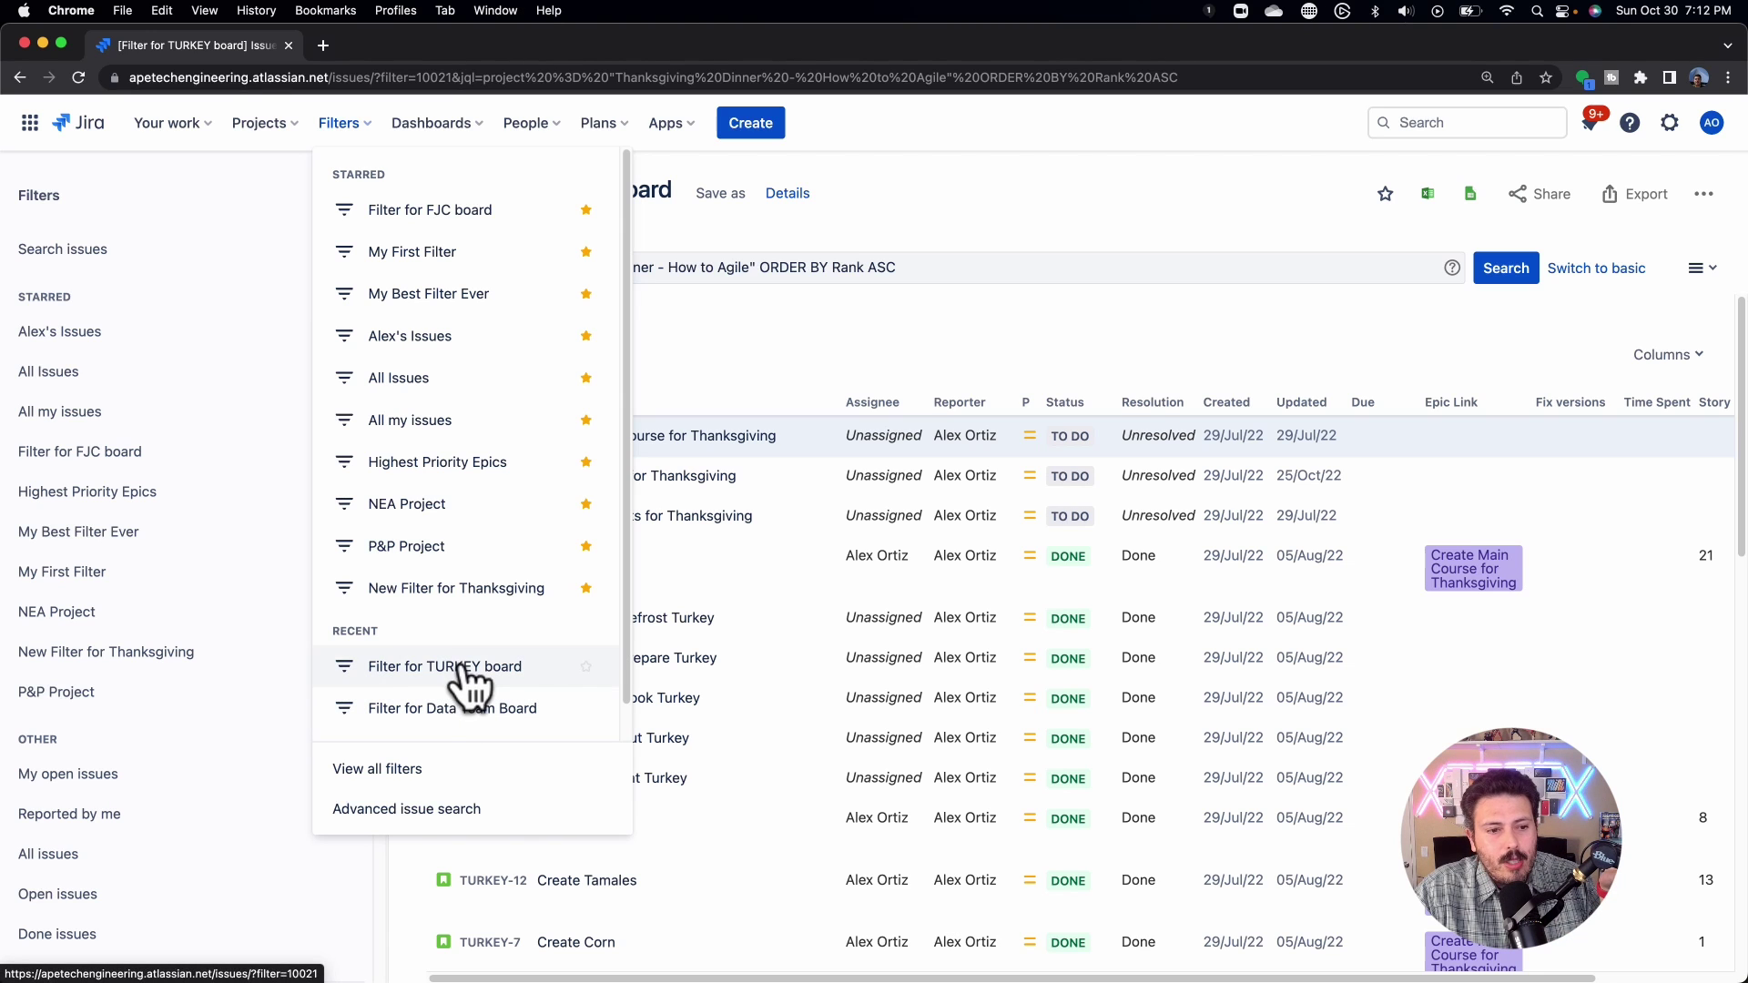
Give Thanksgiving 2 project viewers access to New Filter for Thanksgiving and save the permissions
left_click(455, 588)
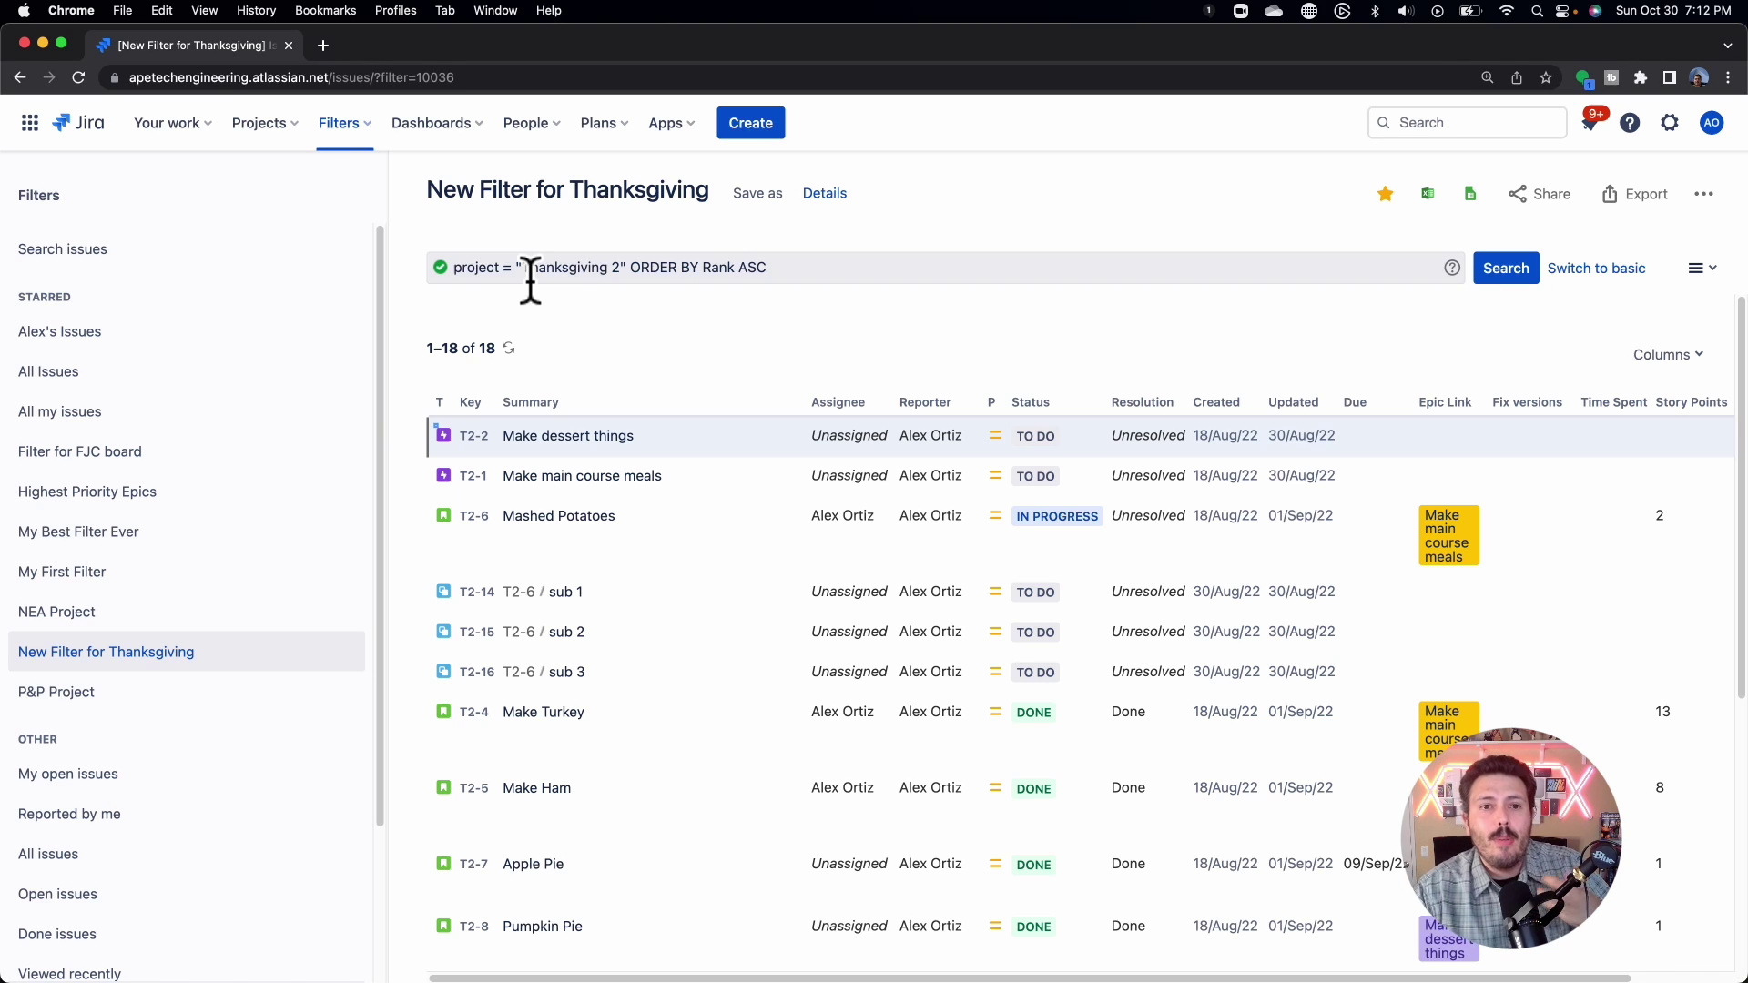
left_click(823, 194)
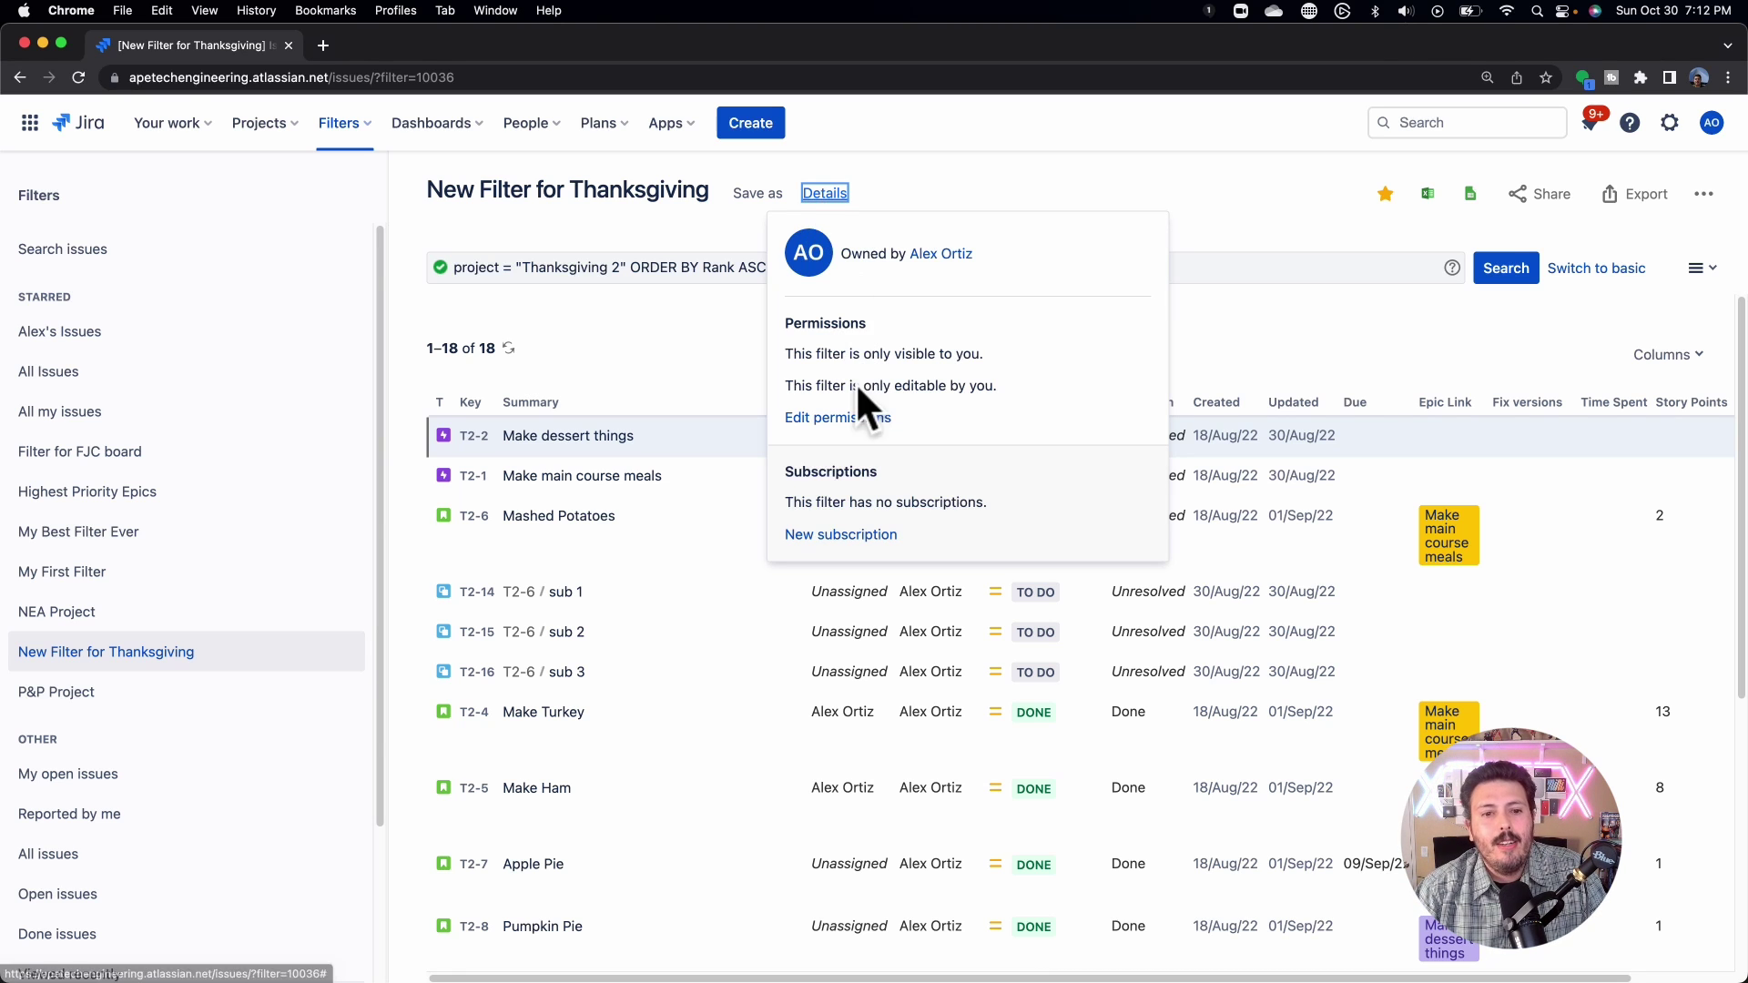
left_click(843, 418)
left_click(740, 435)
left_click(692, 480)
left_click(819, 435)
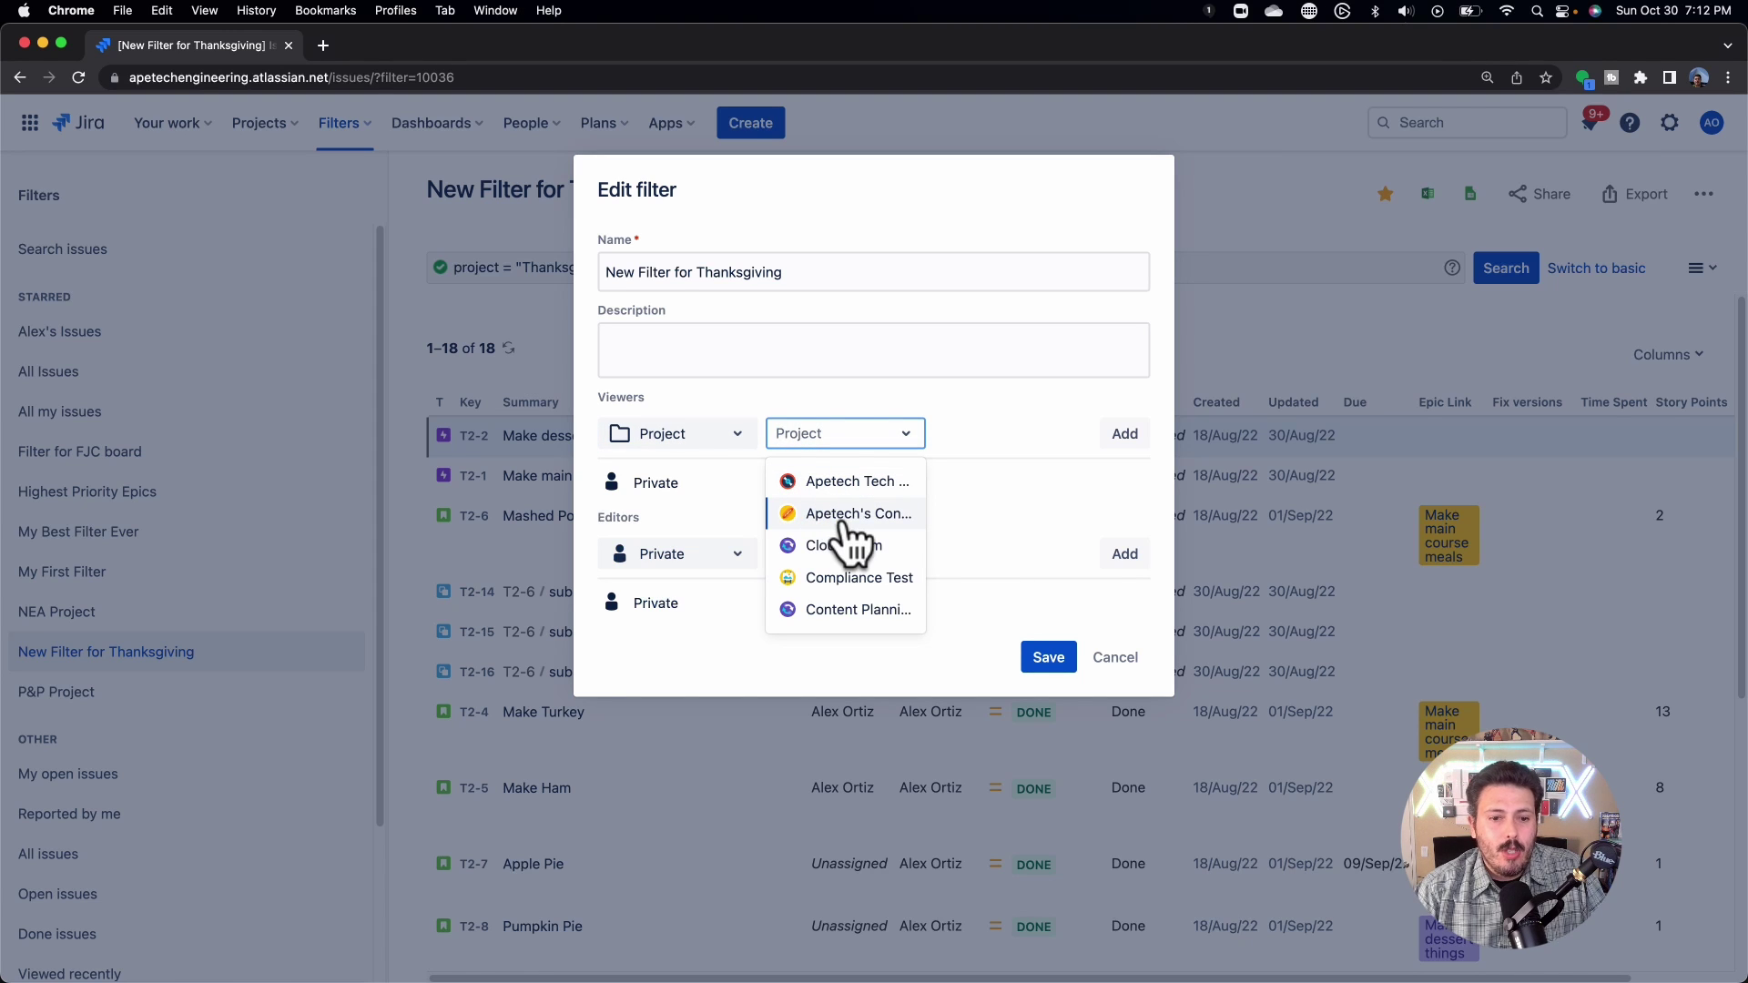
type("t2")
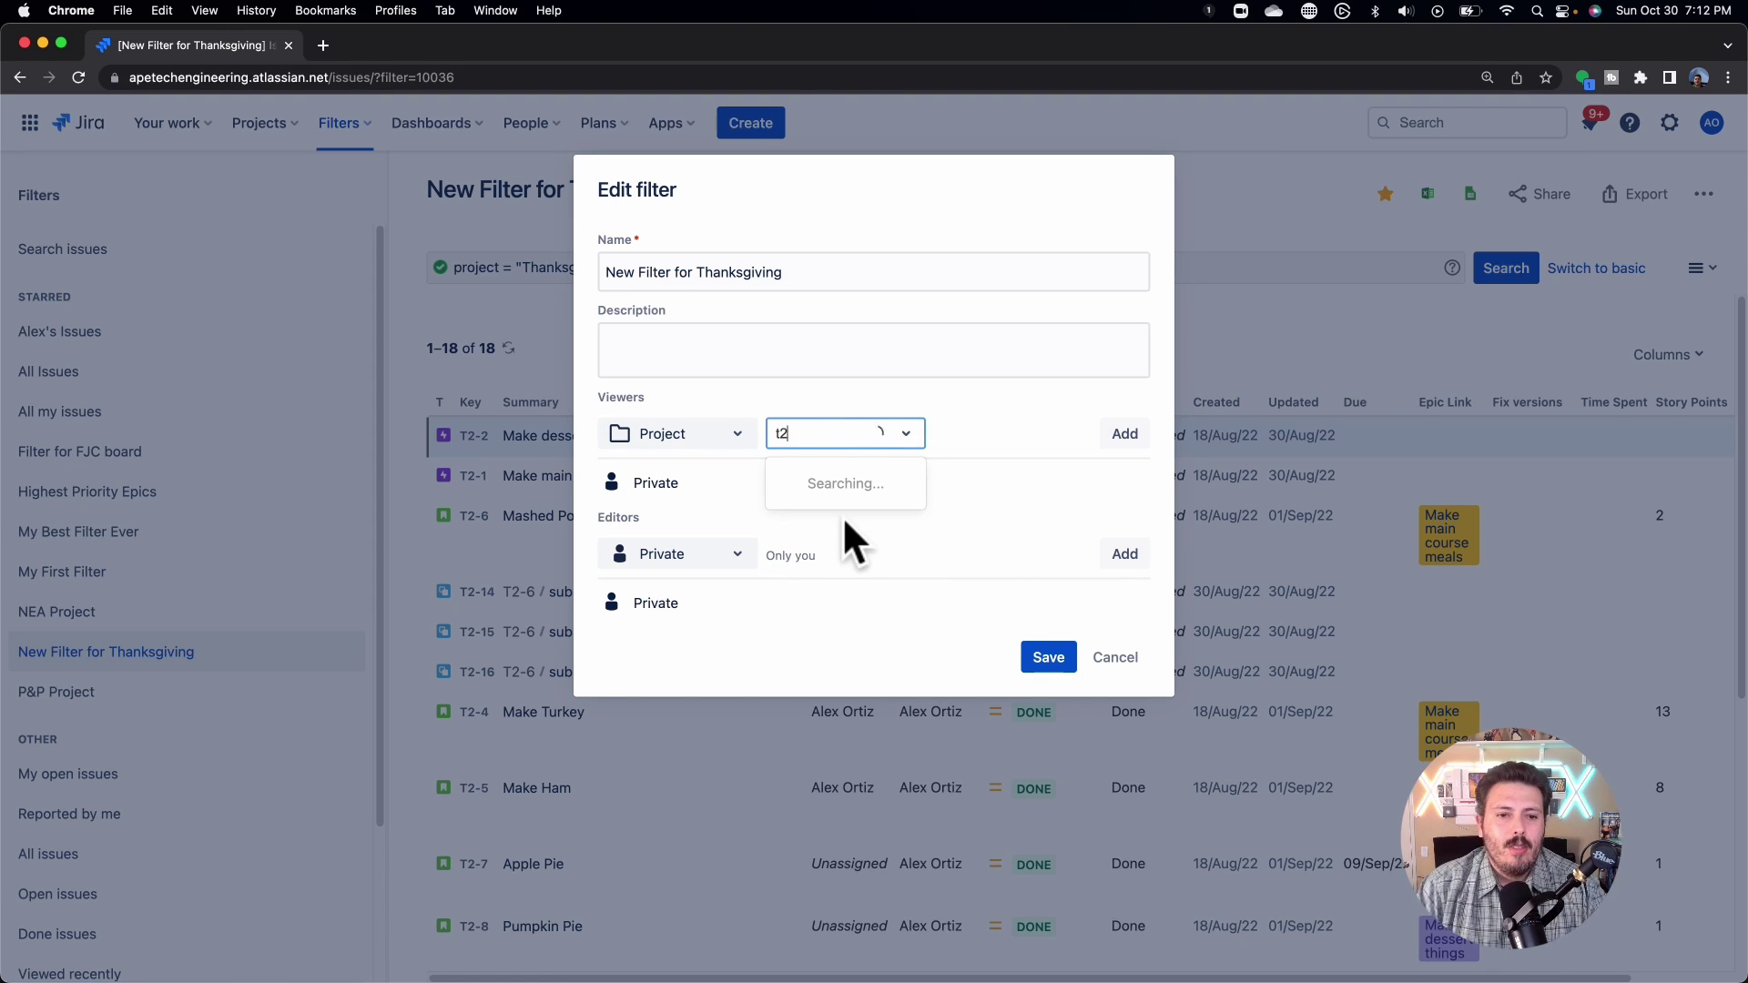
left_click(864, 492)
left_click(1128, 444)
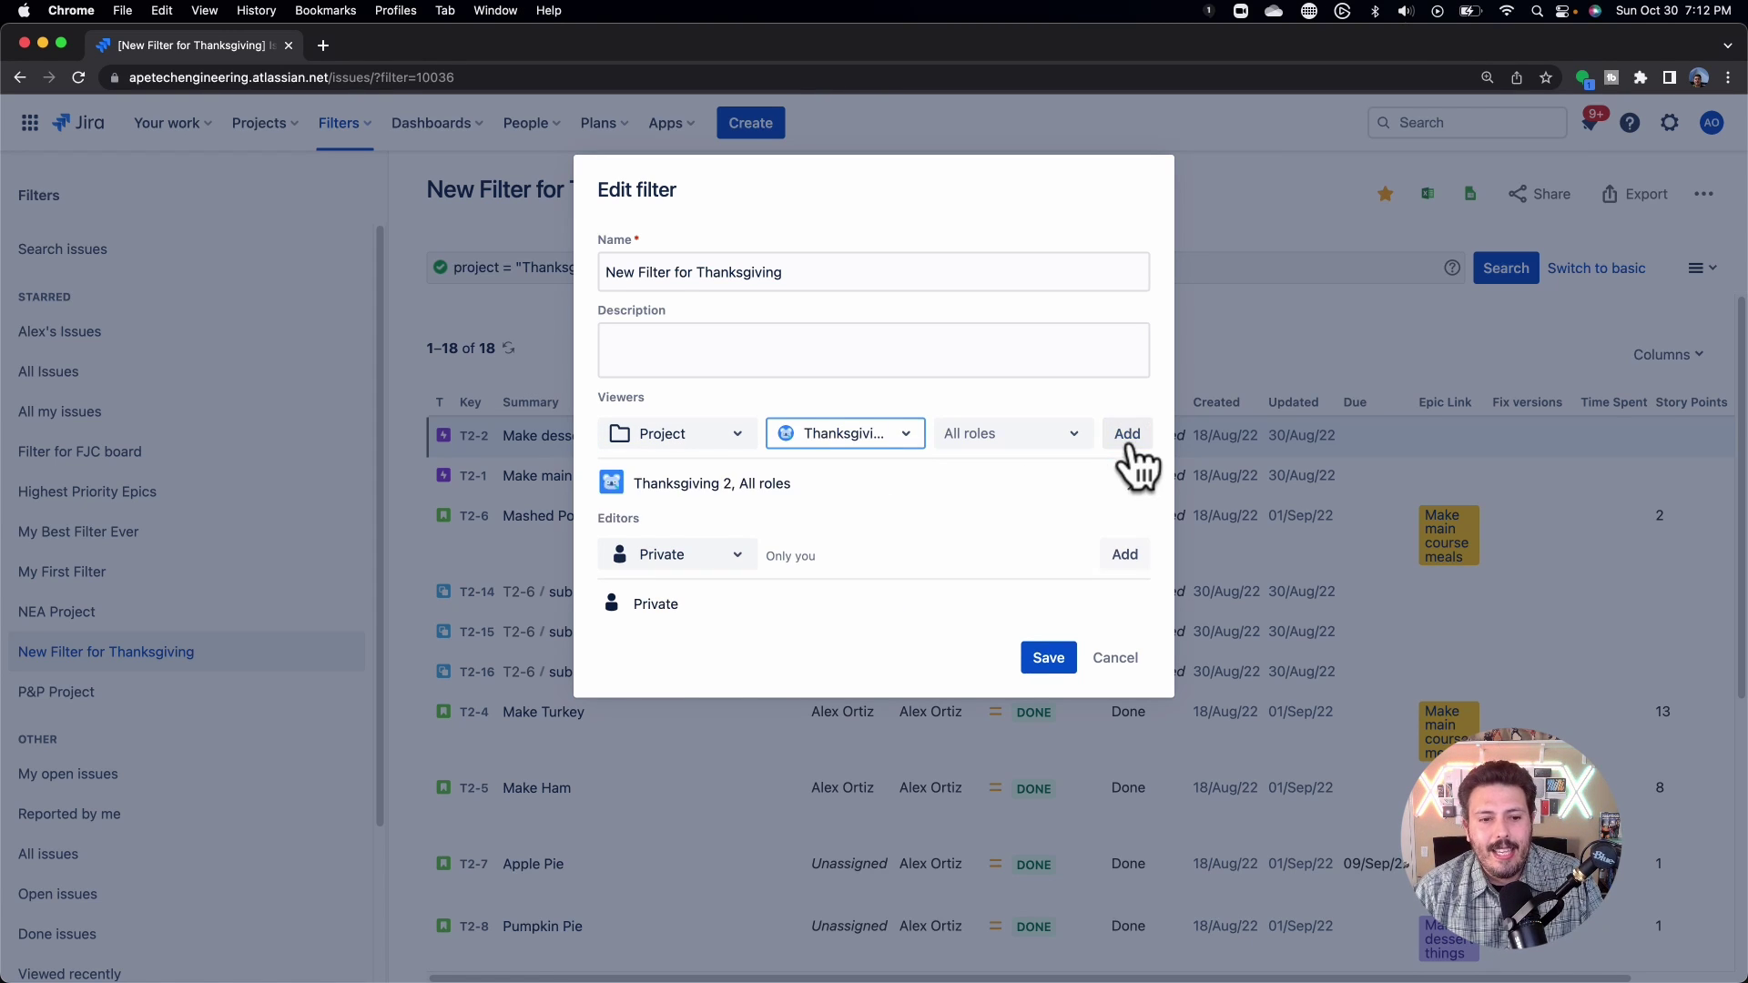
left_click(1047, 655)
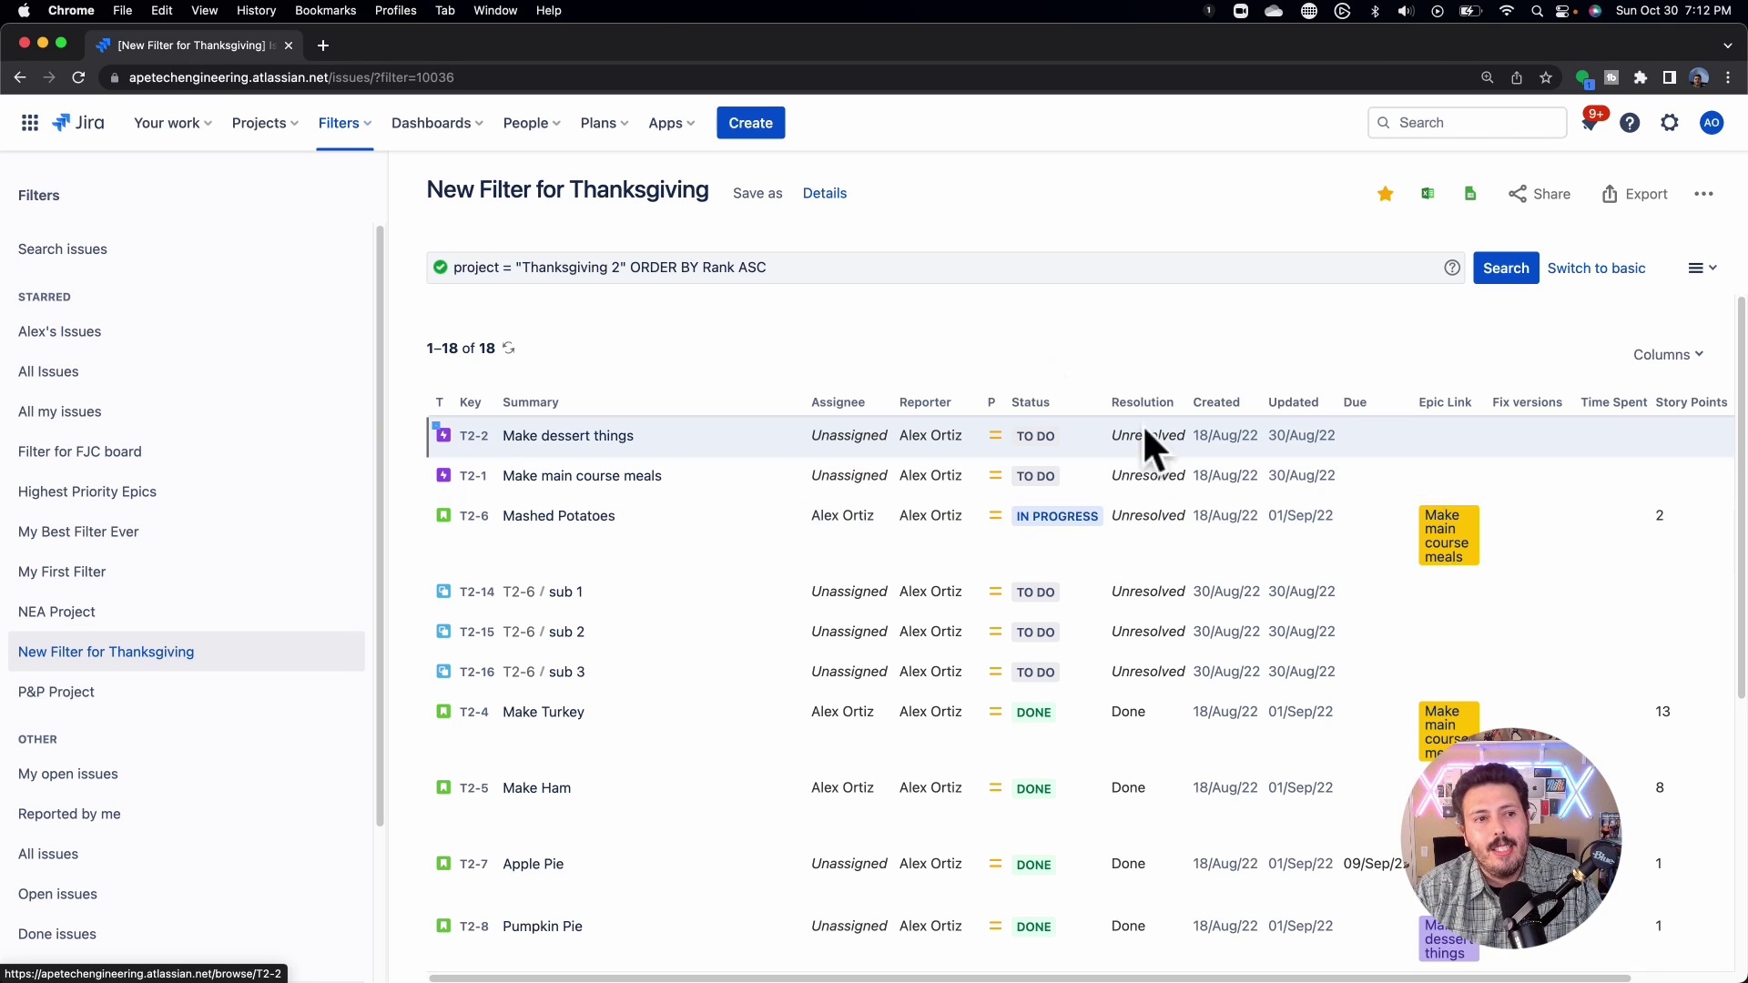
Open the board settings for the Ham board in the Thanksgiving 2 project
left_click(257, 128)
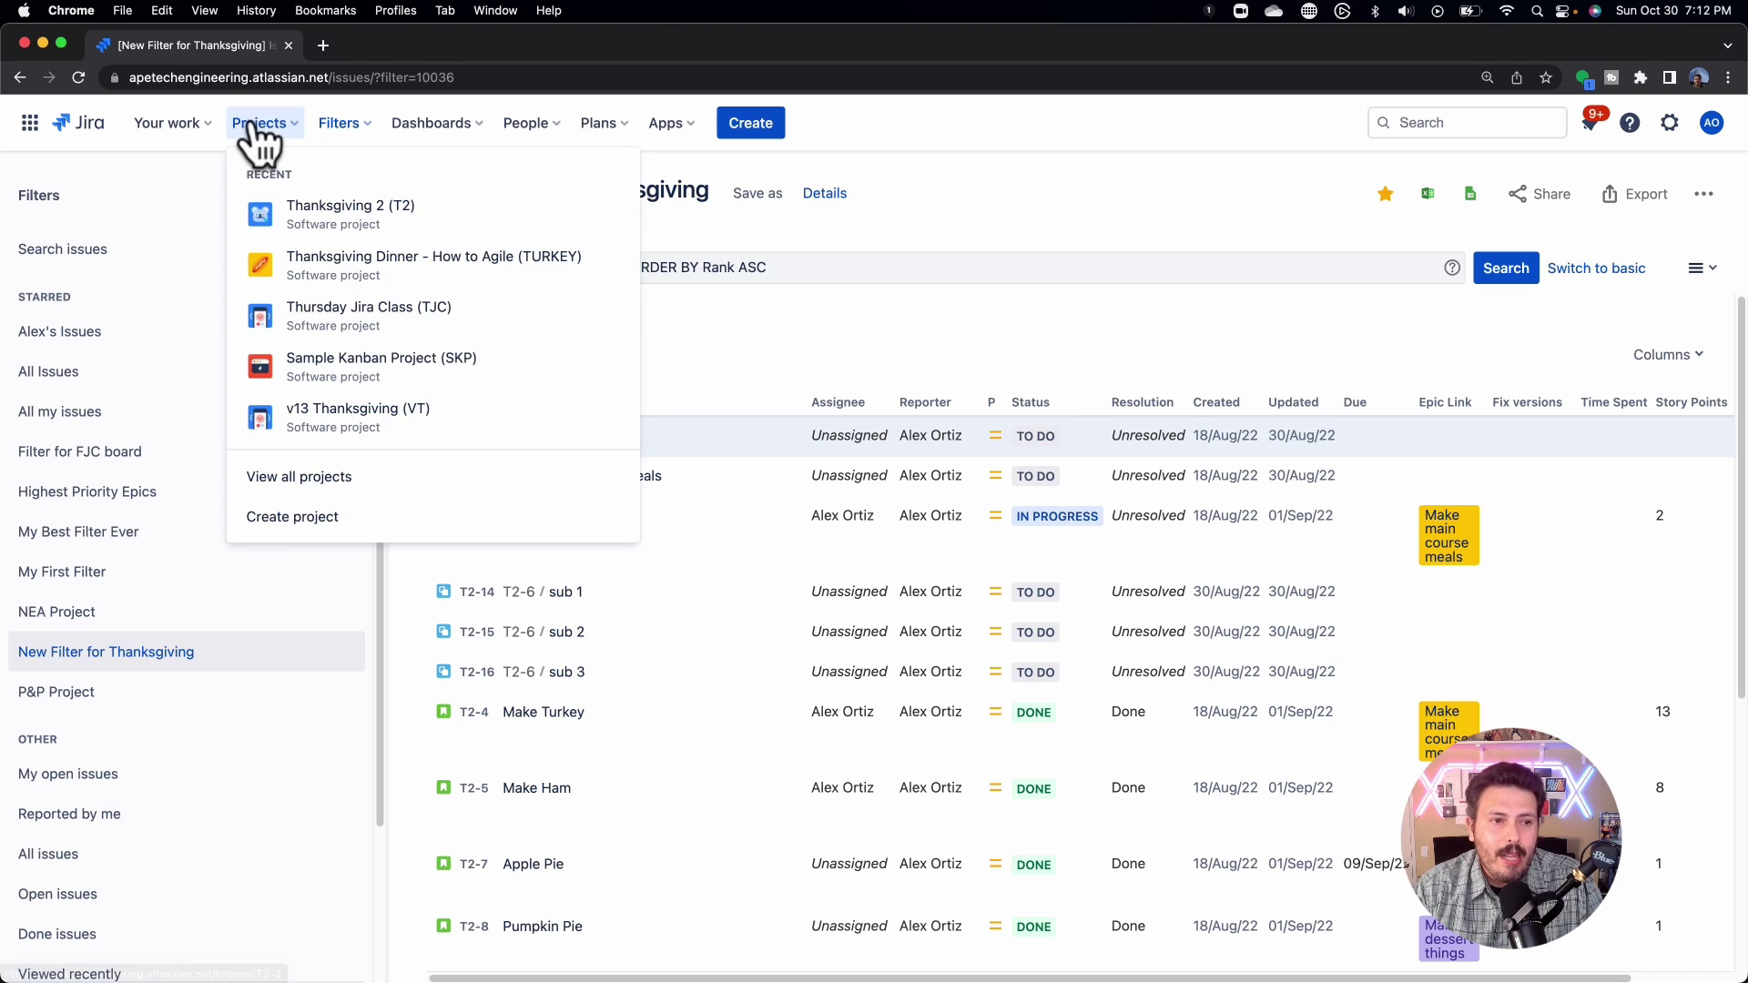
left_click(300, 217)
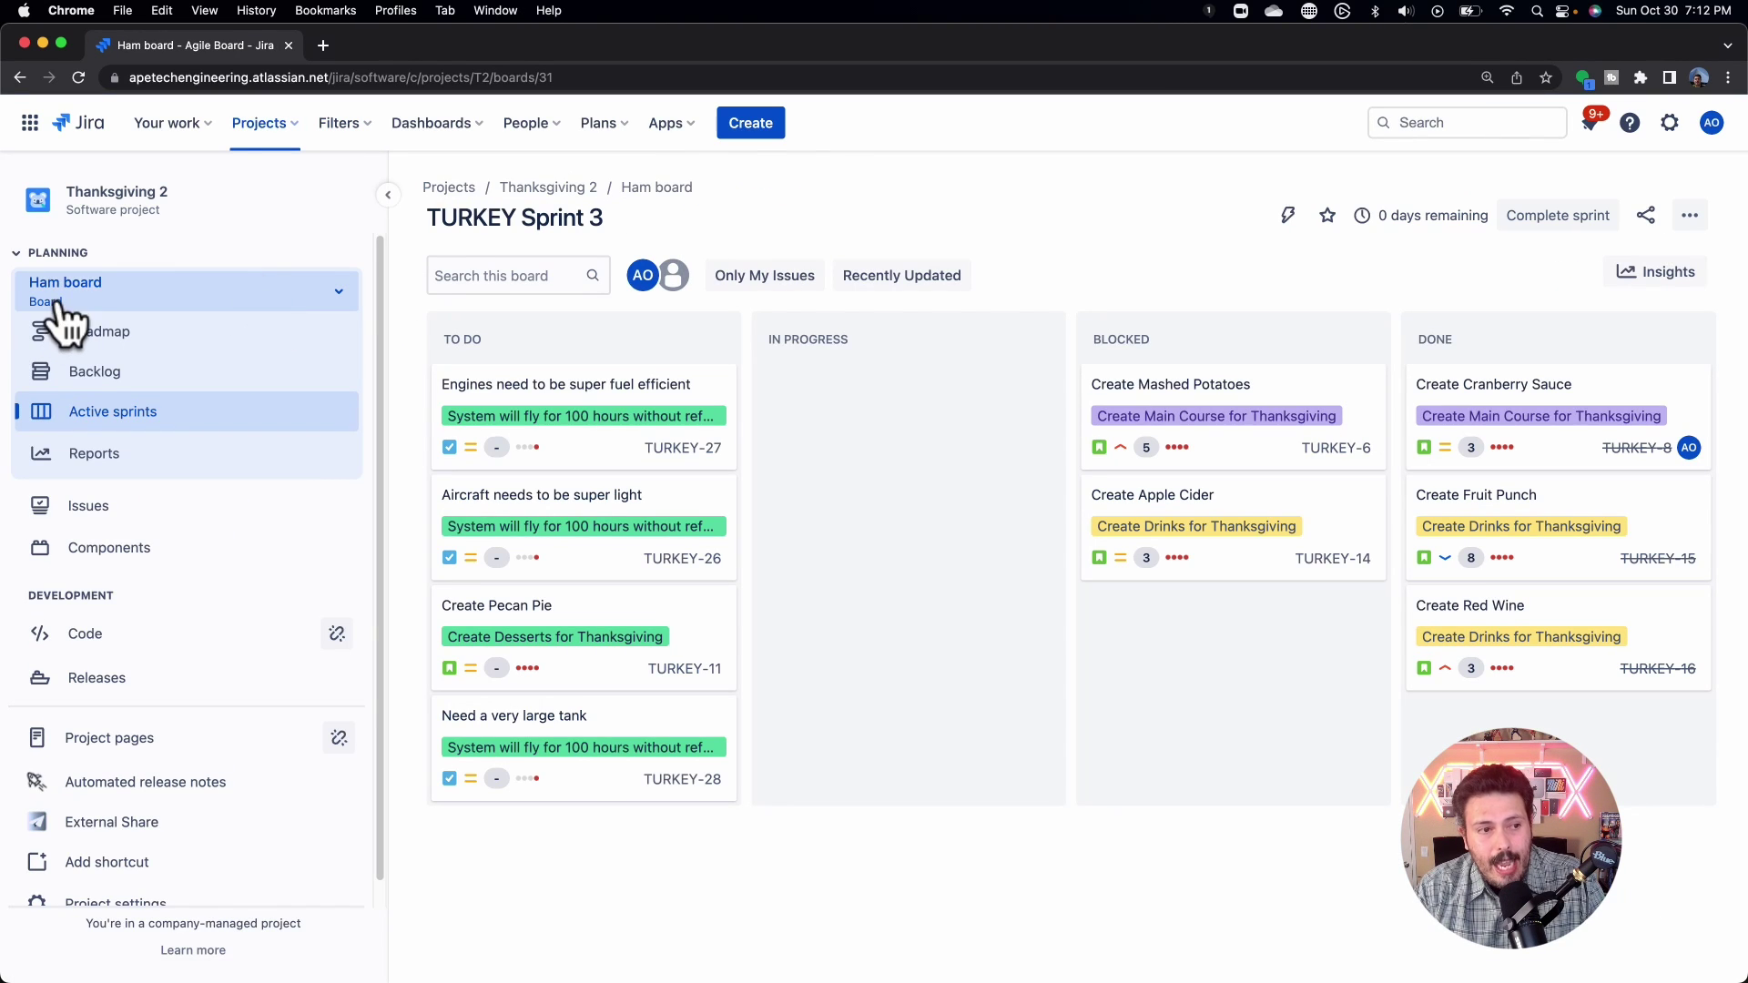
left_click(1689, 215)
left_click(1639, 264)
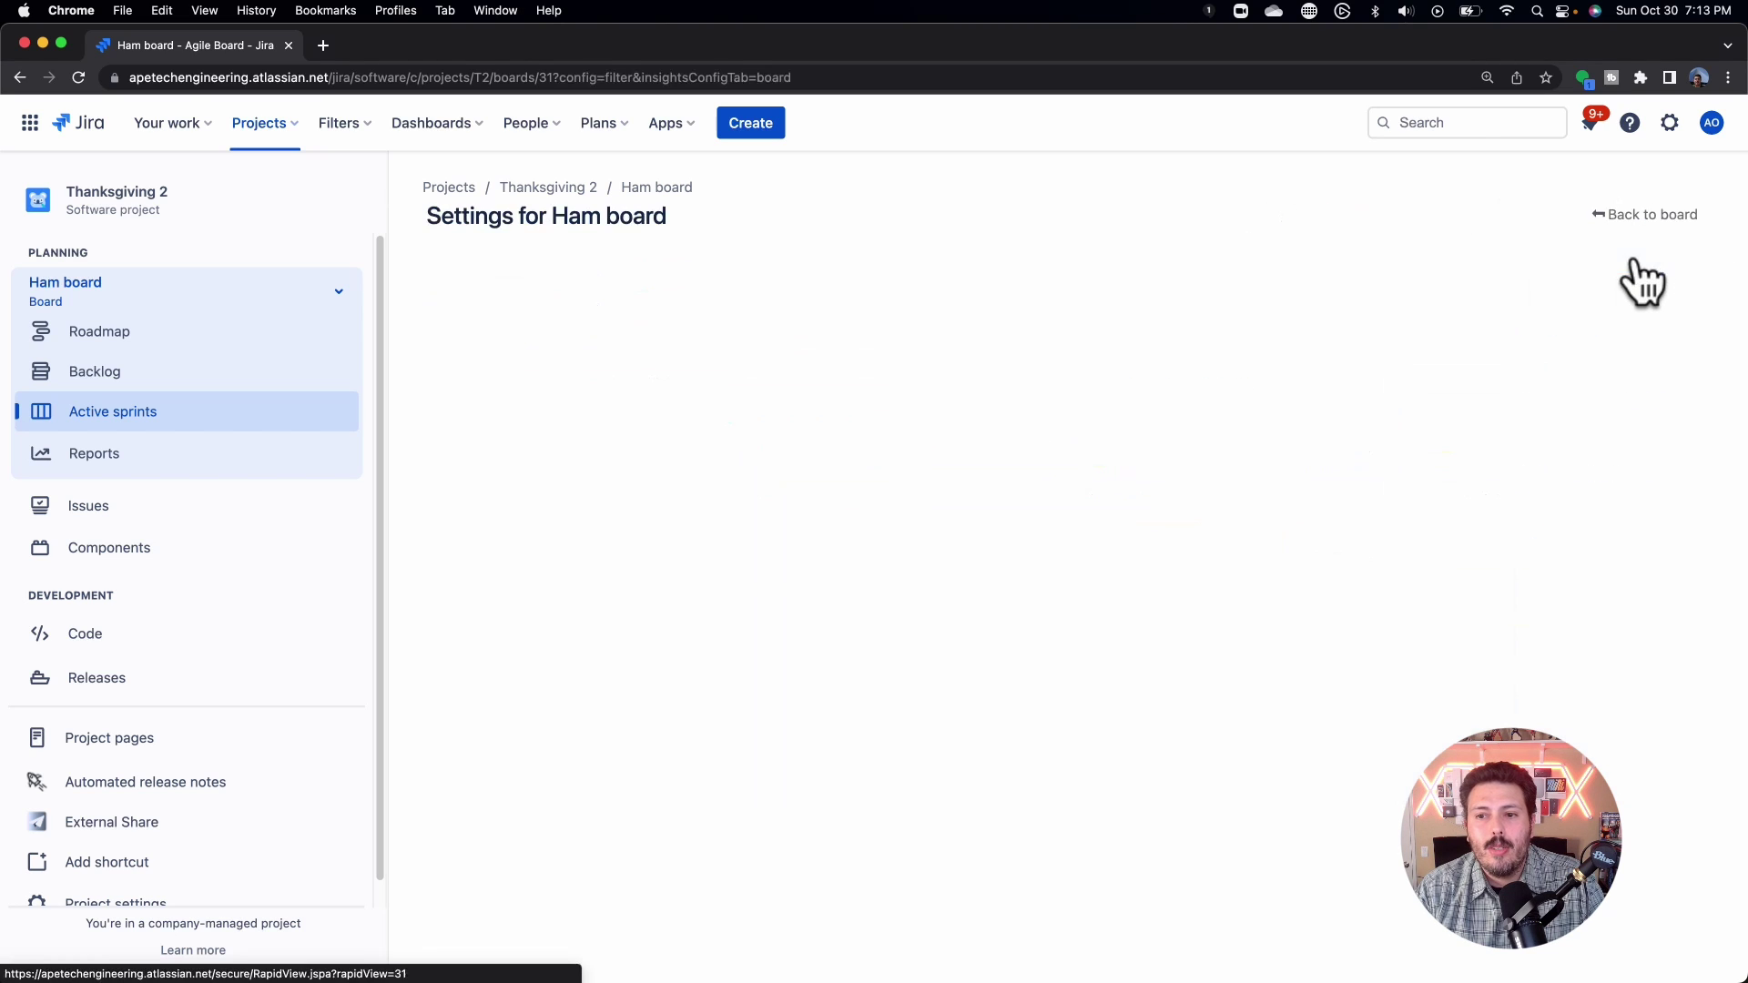
scroll(954, 797, "down", 3)
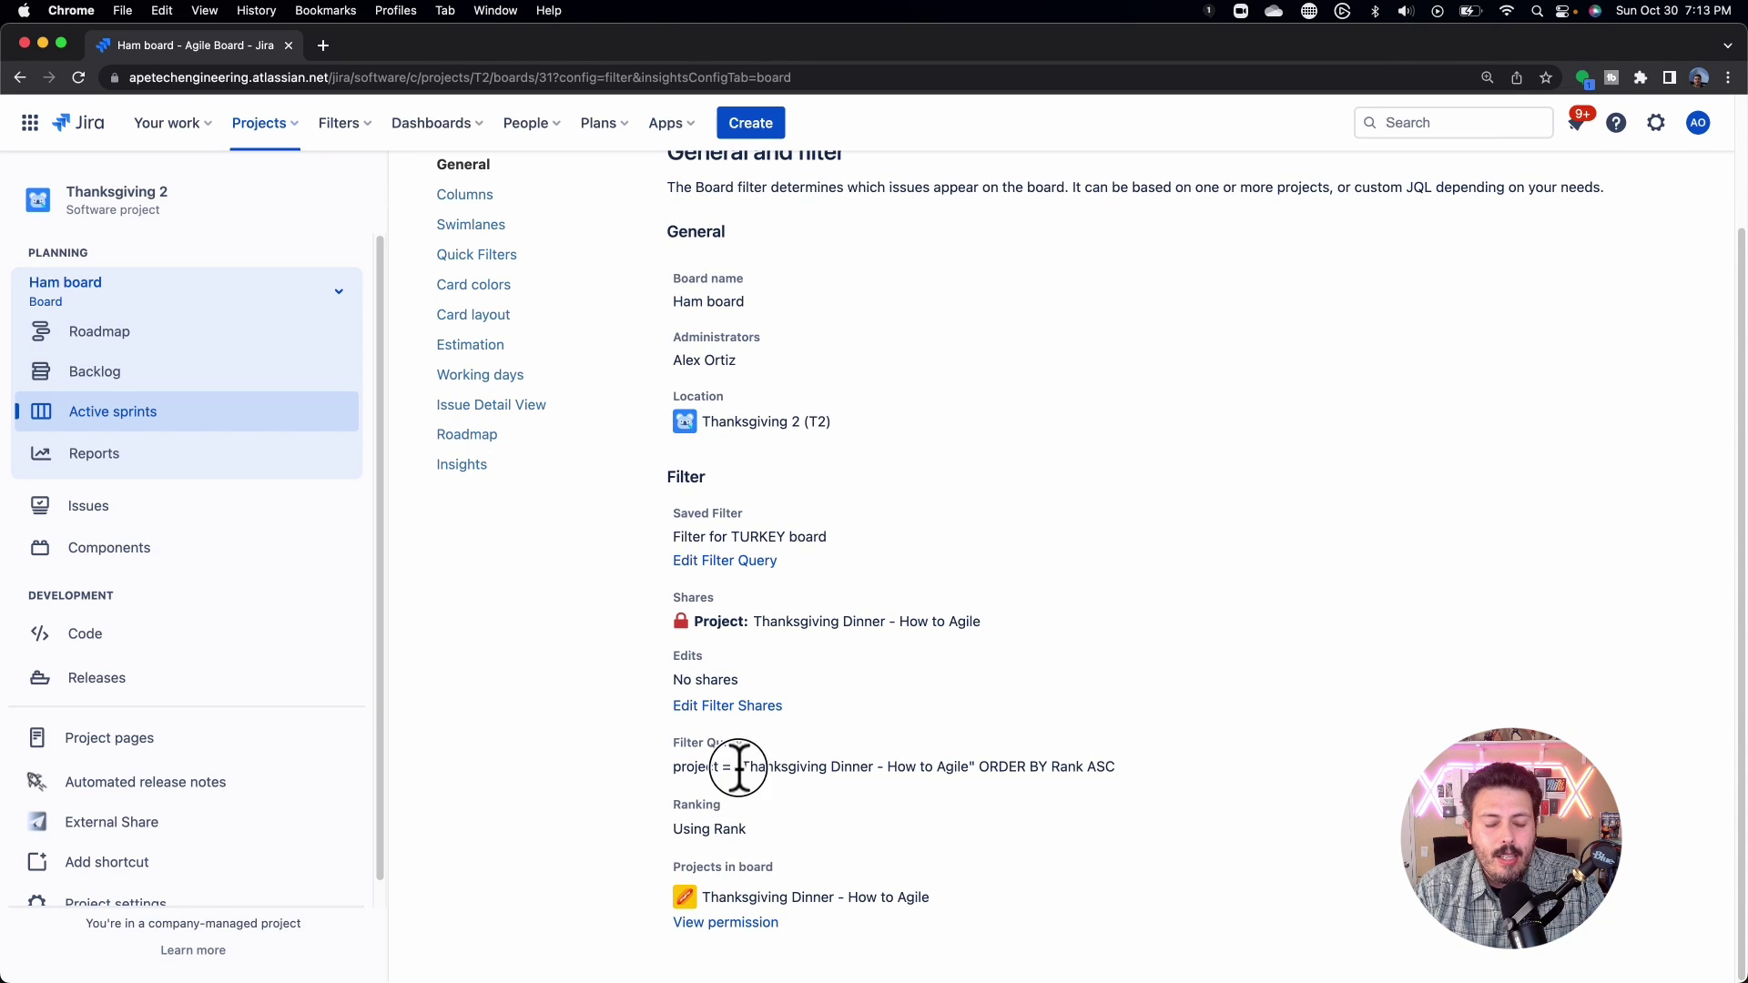
Switch the Ham board's saved filter to New Filter for Thanksgiving
left_click_drag(983, 770, 748, 769)
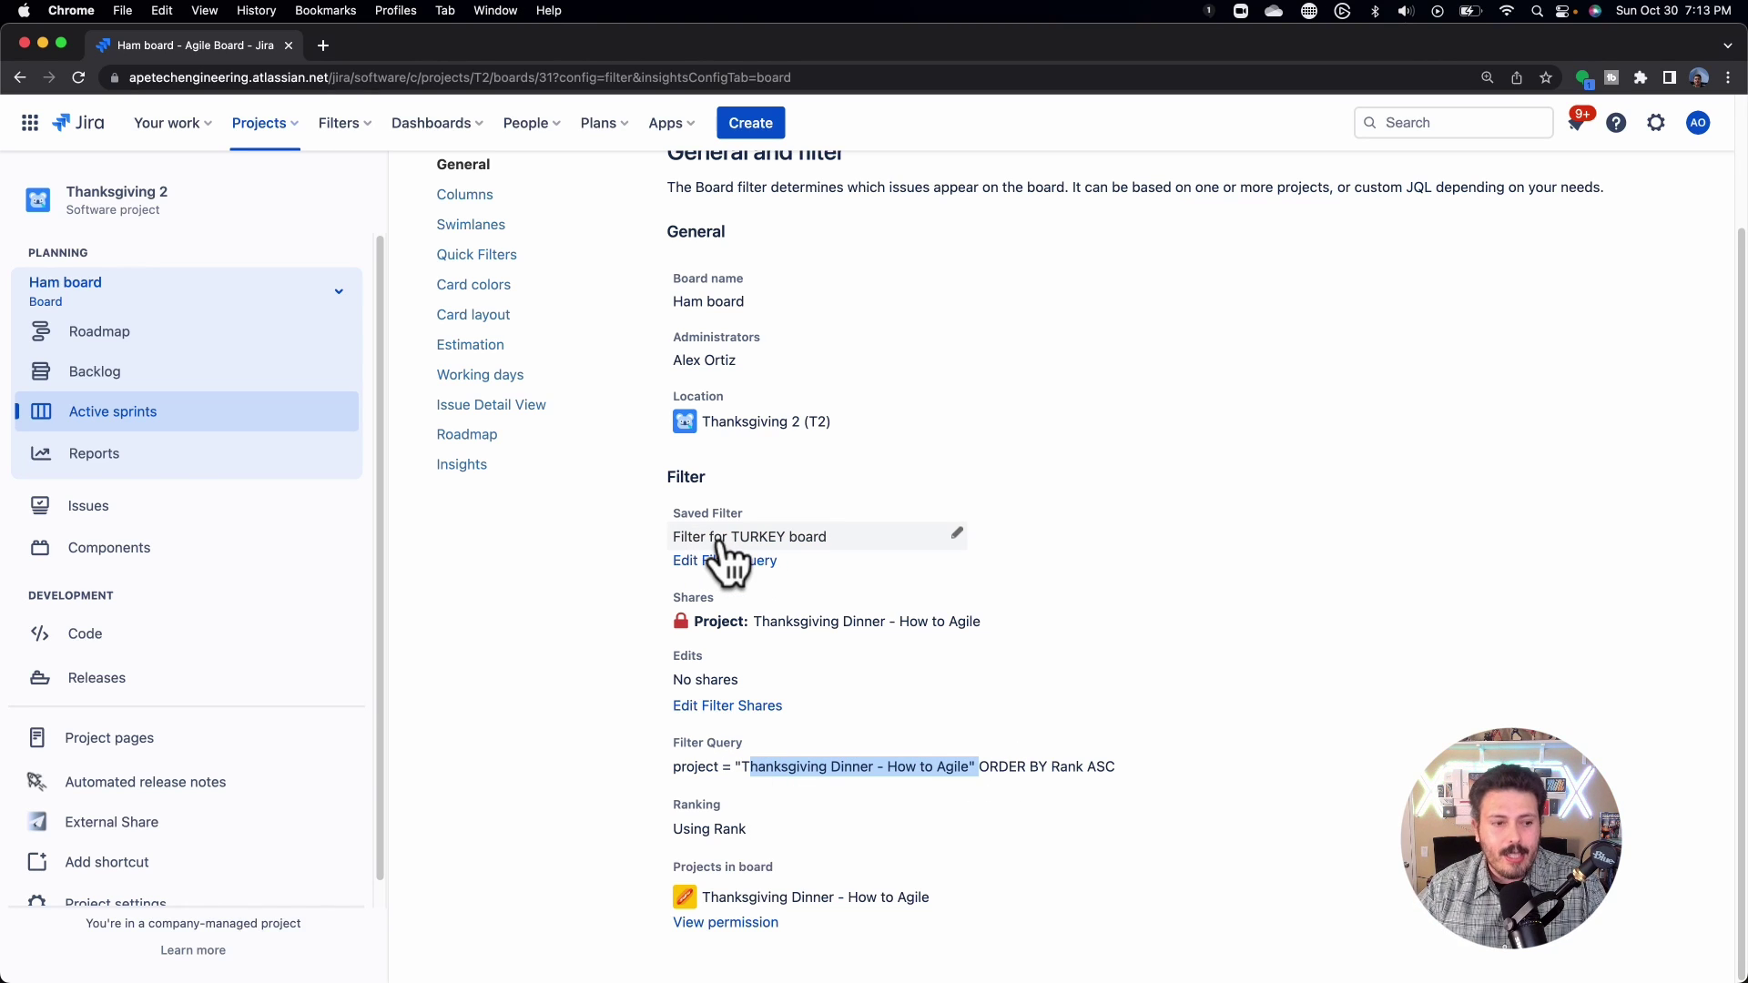
left_click(956, 533)
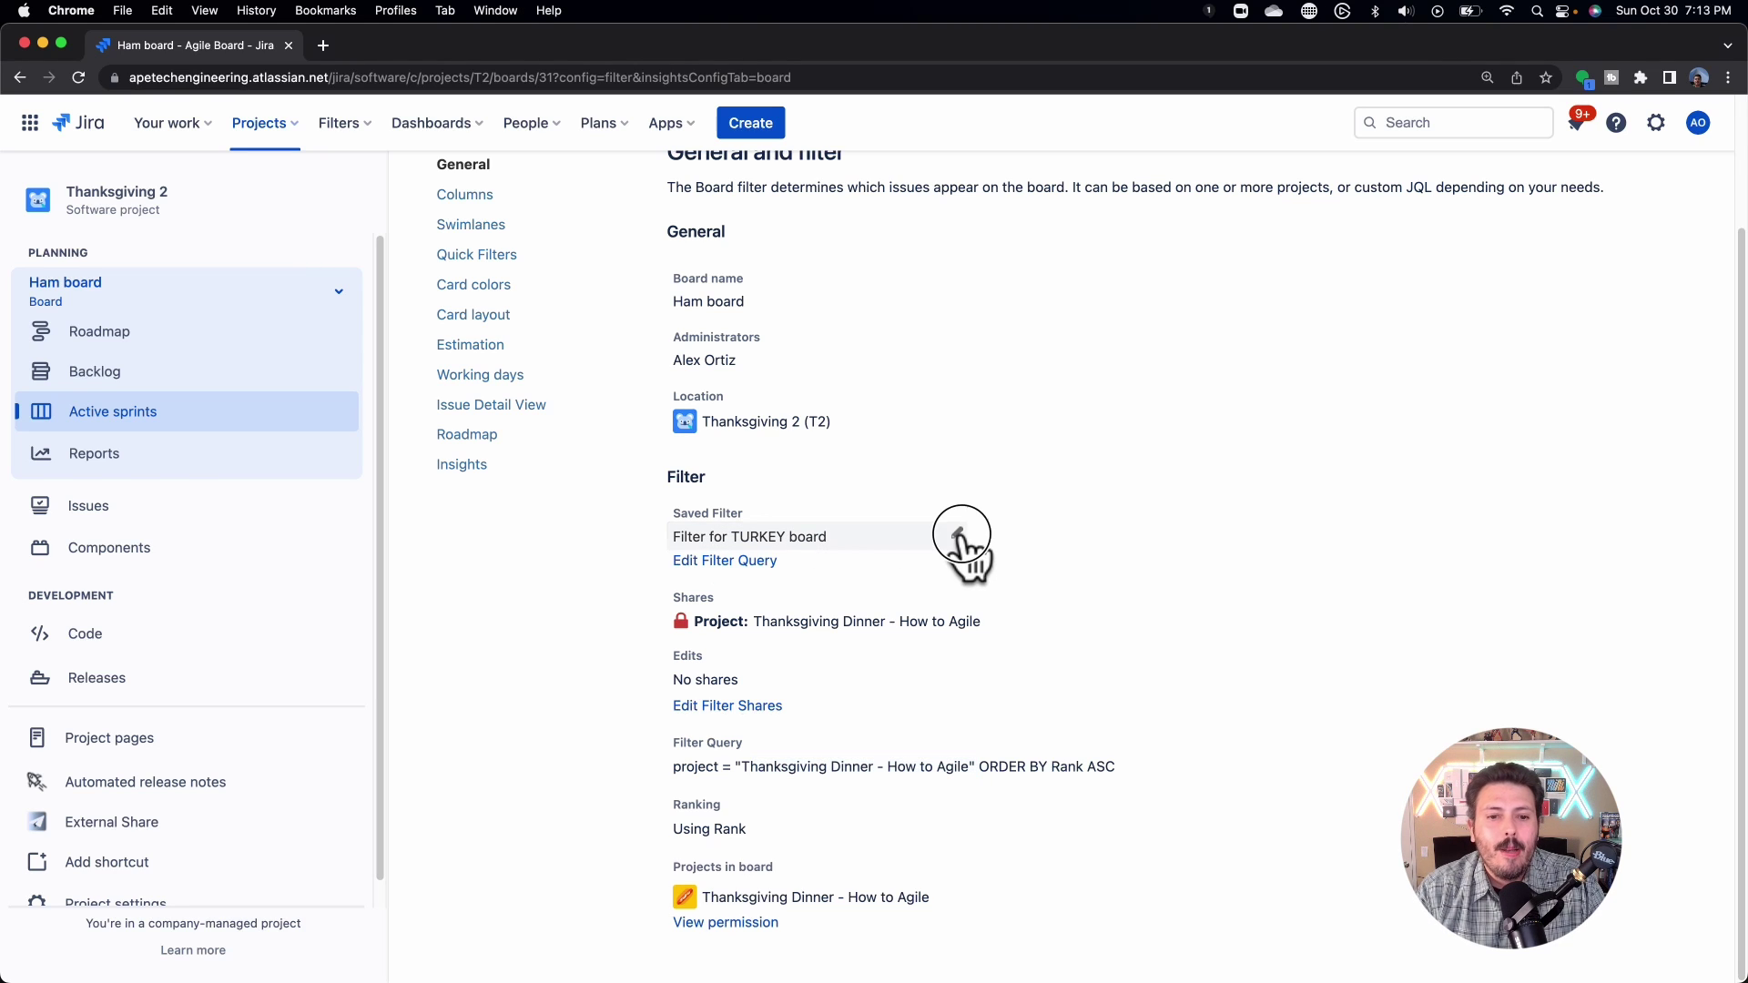
left_click(947, 538)
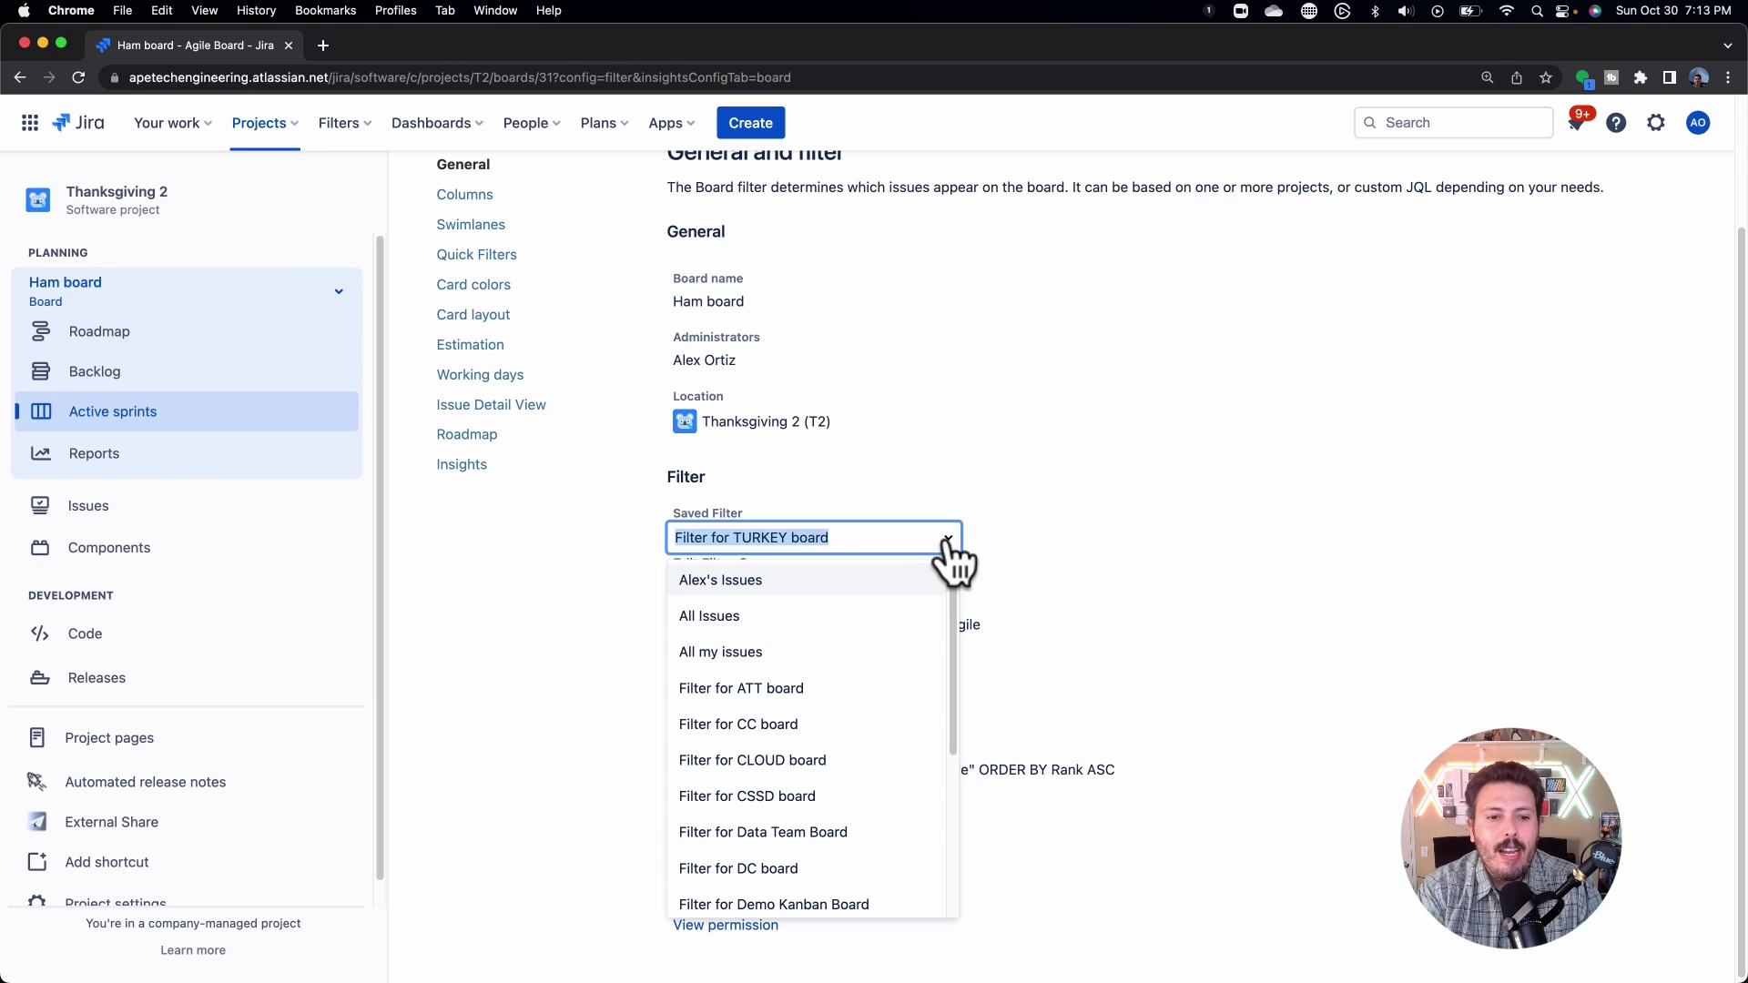
type("New")
left_click(838, 586)
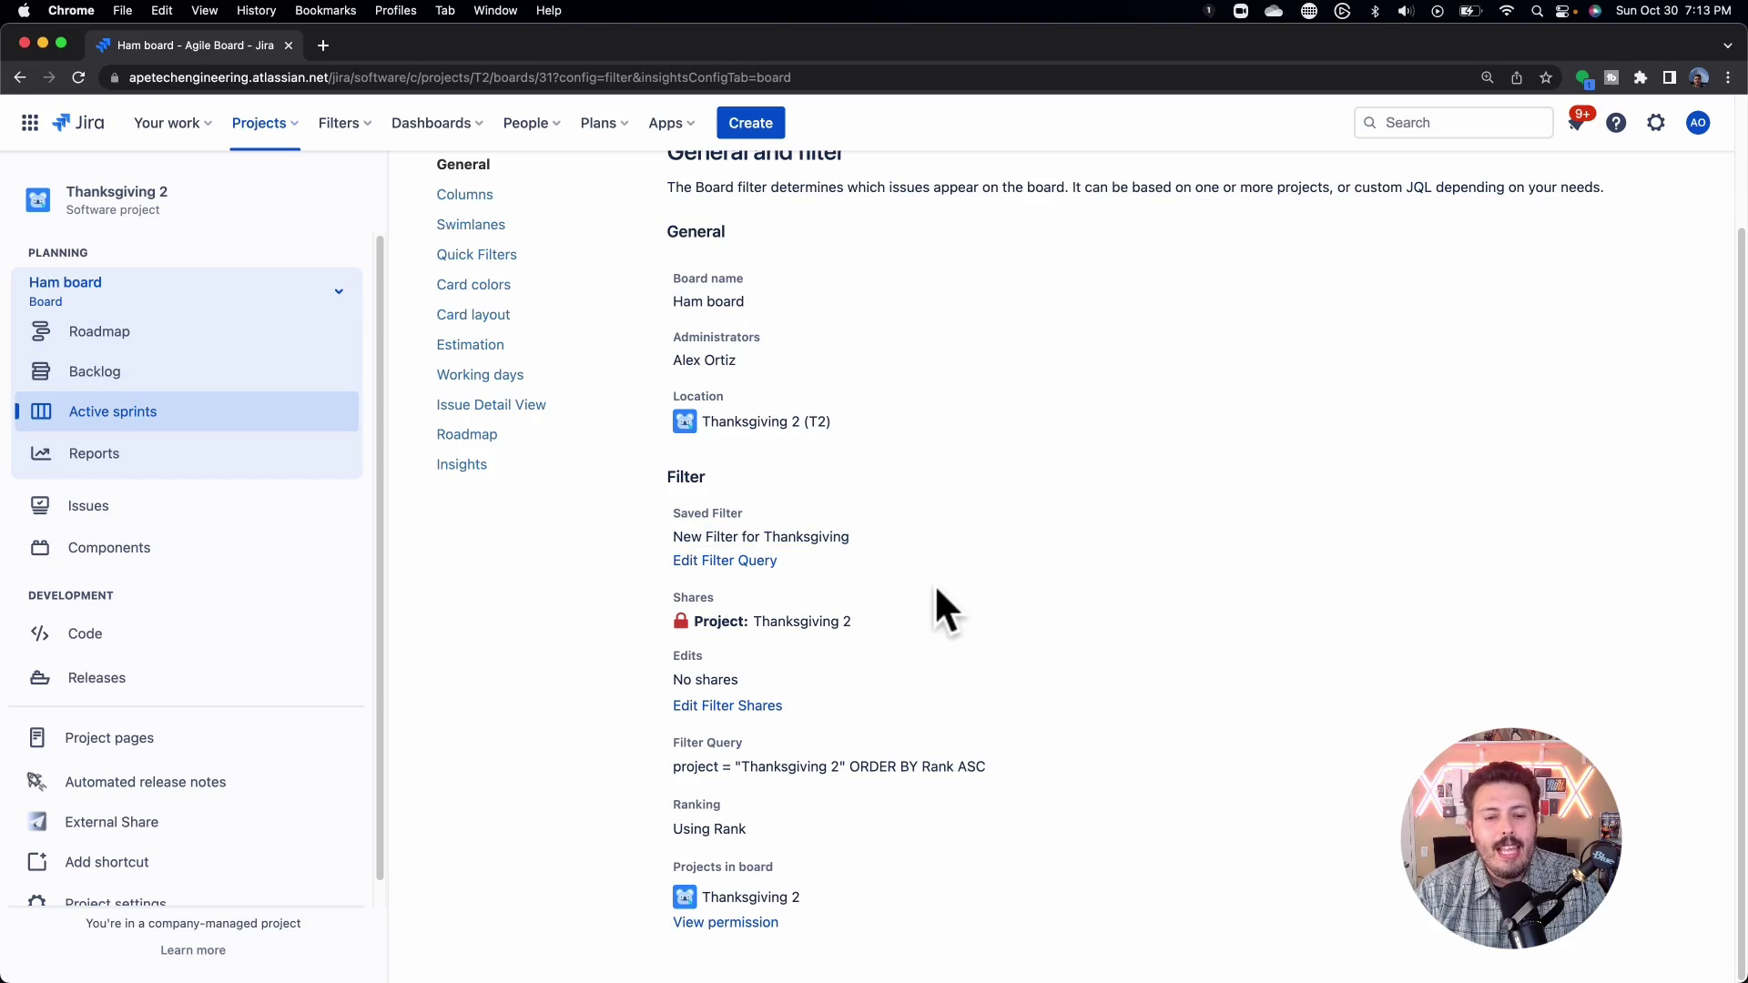